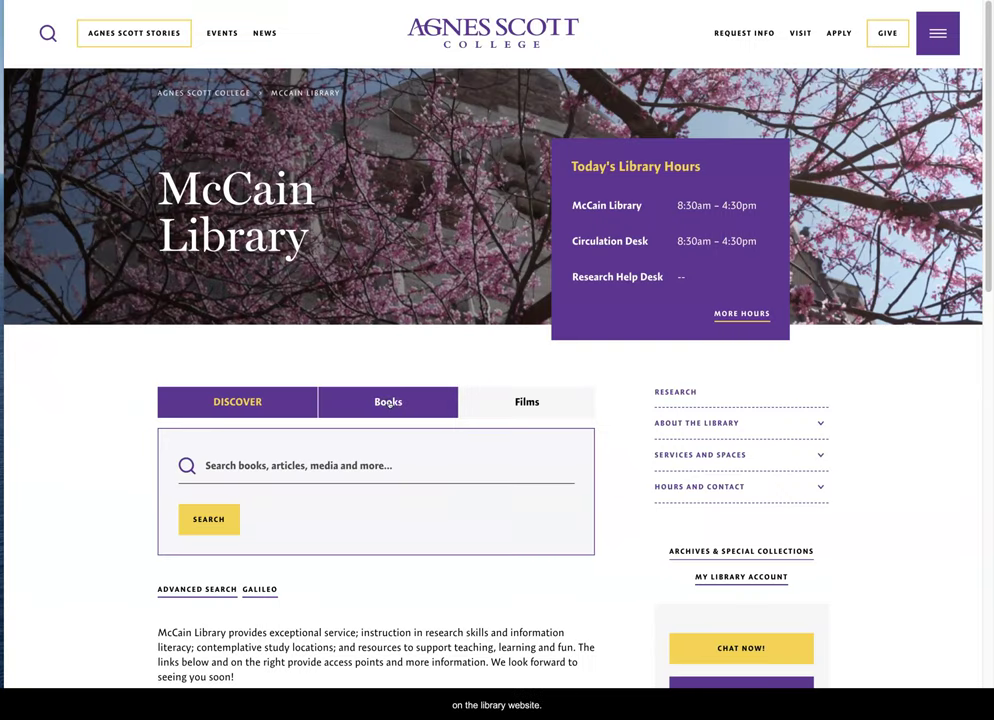
- Search the library's books and ebooks for "Middle East Feminism"
click(388, 401)
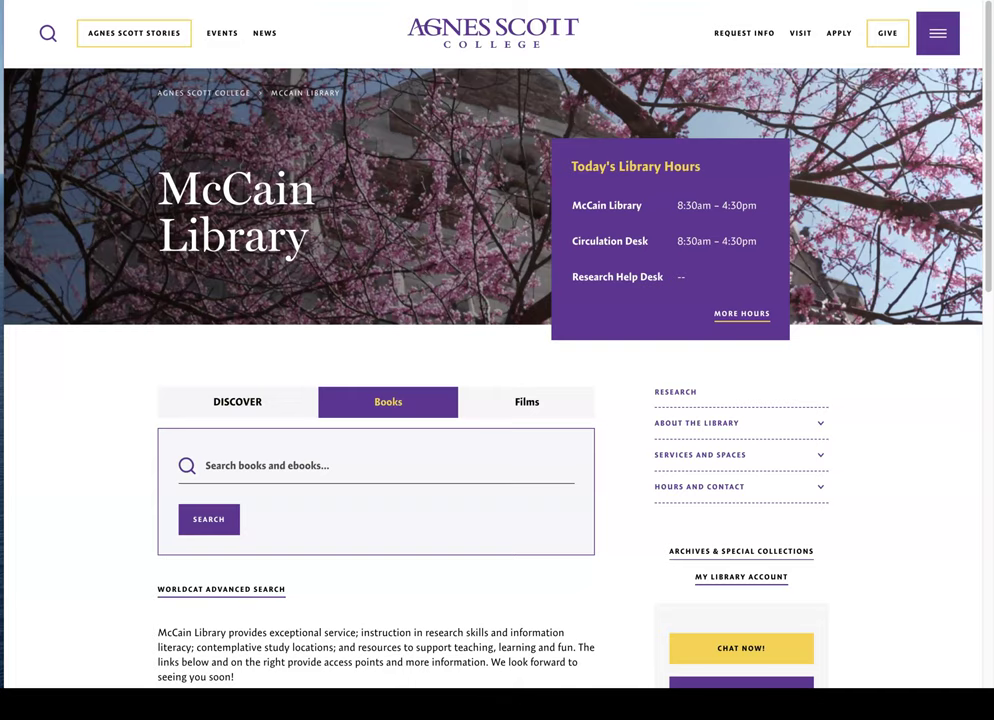
click(256, 466)
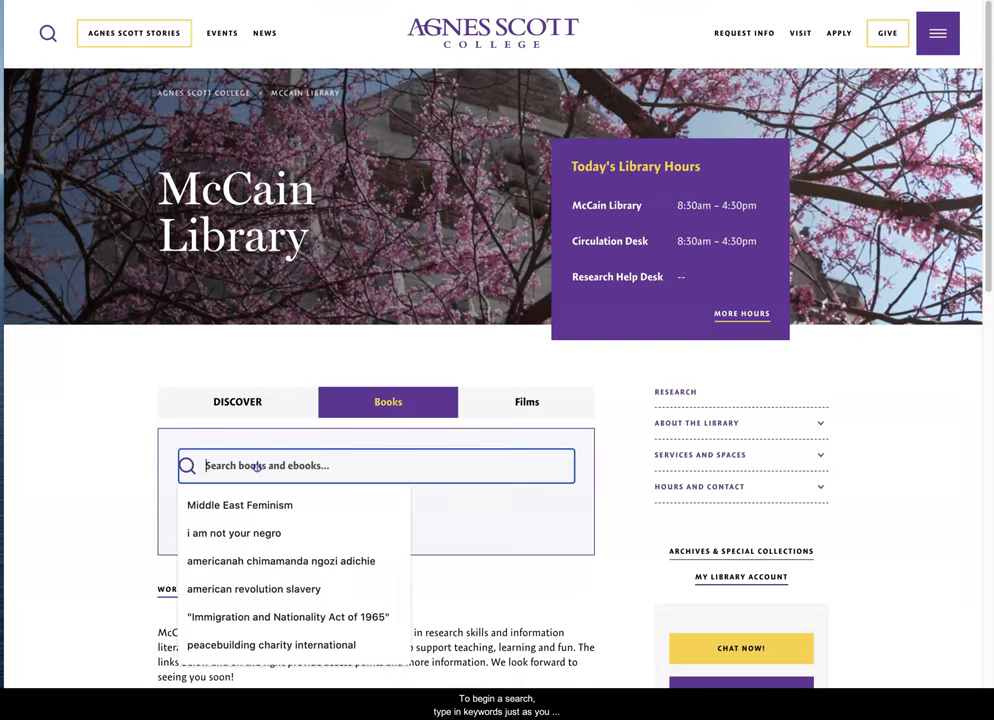
text(M)
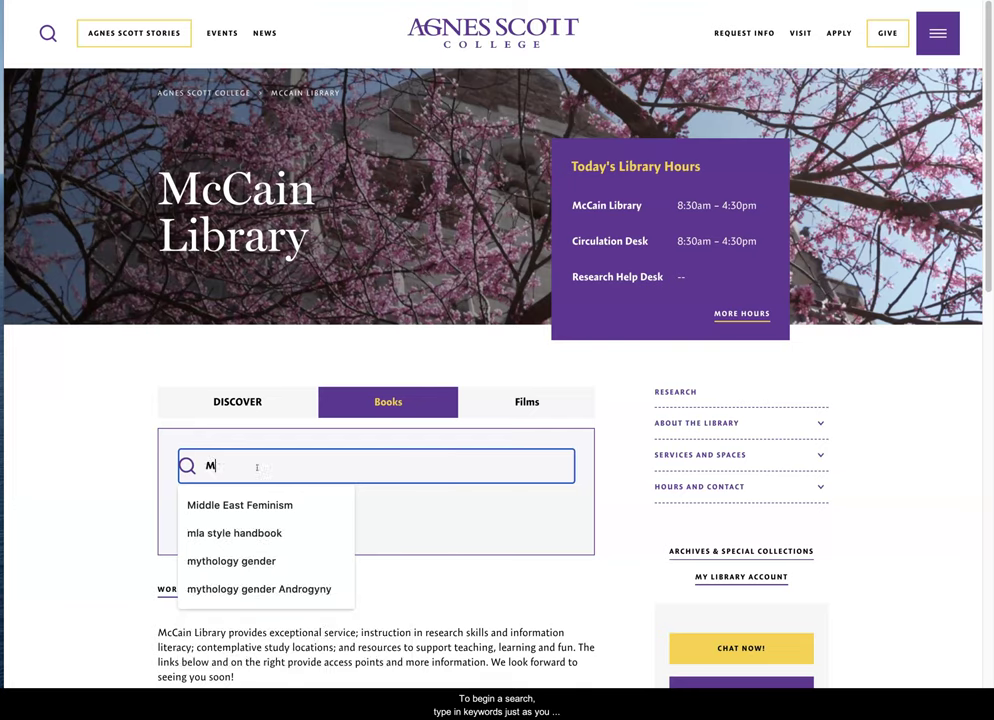
text(iddle East F)
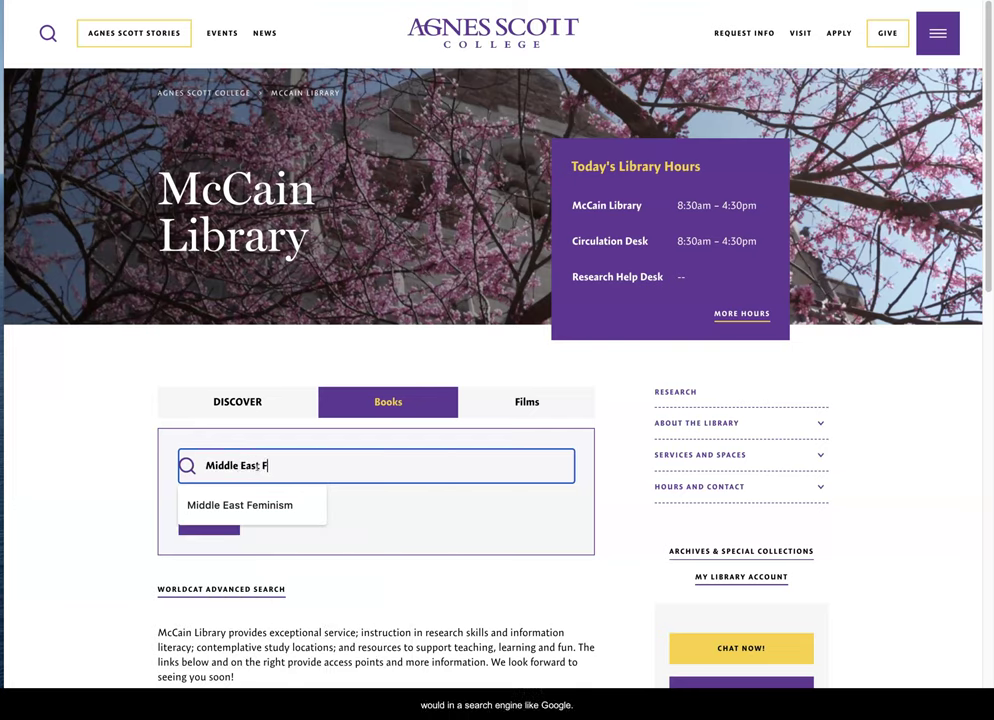
text(eminisim)
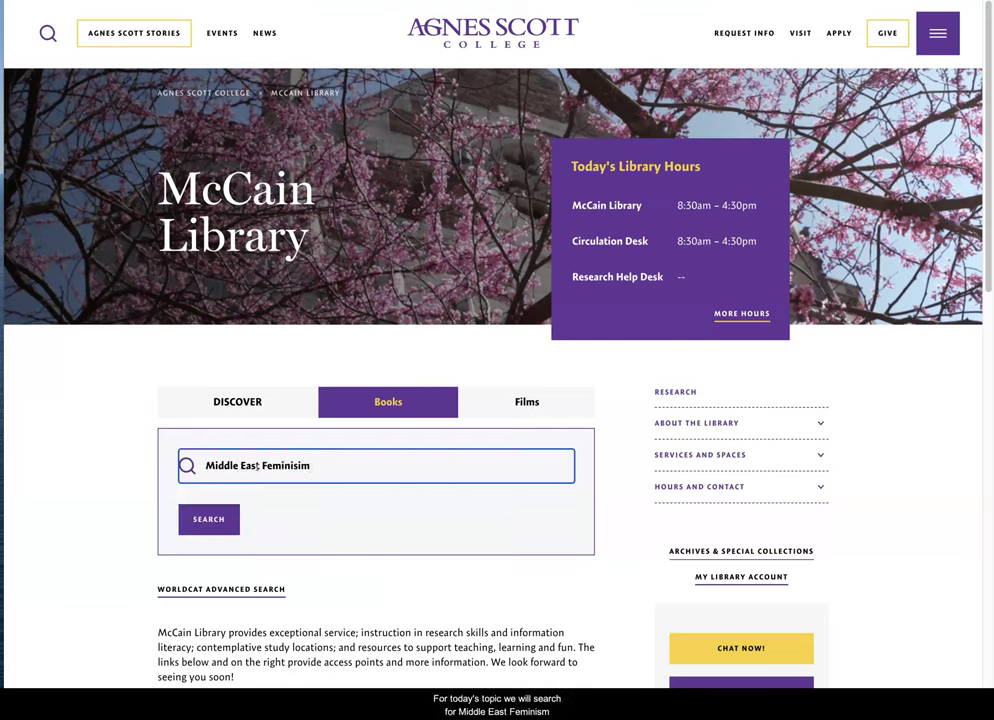
click(307, 462)
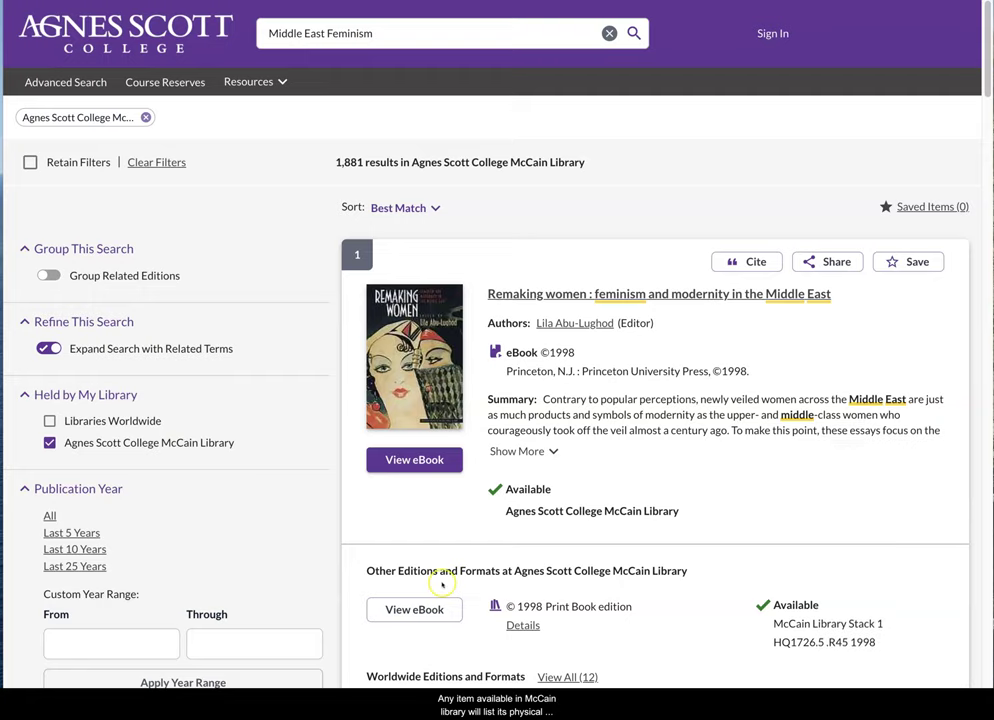
- Check the availability and shelf location of the first result's eBook and print editions
scroll(449, 579, down, 3)
scroll(449, 579, down, 2)
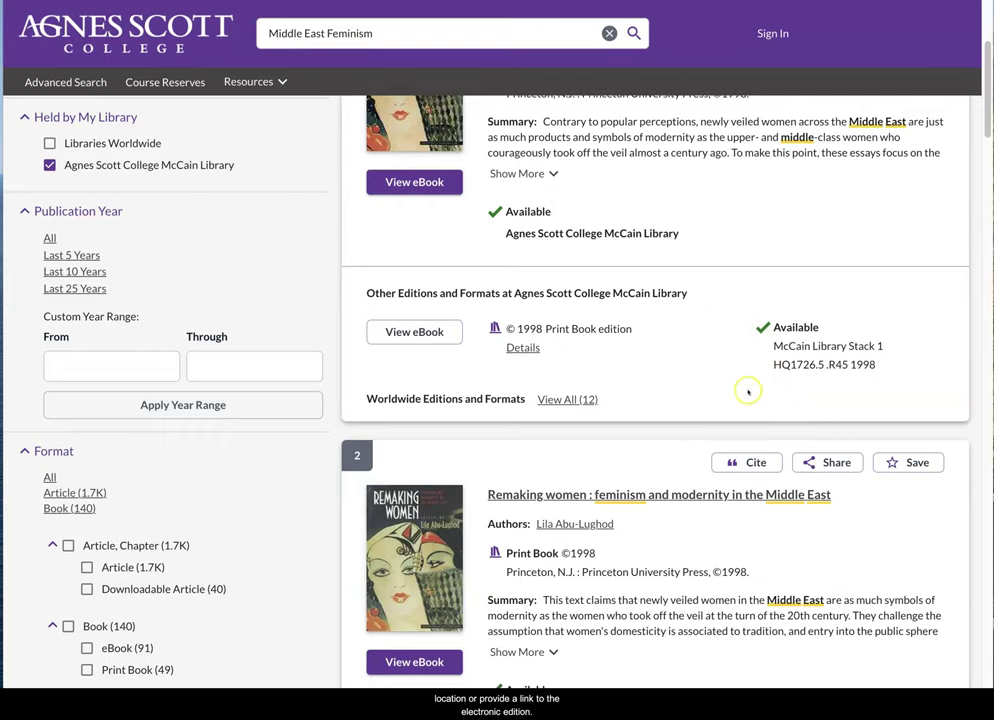
scroll(661, 394, up, 2)
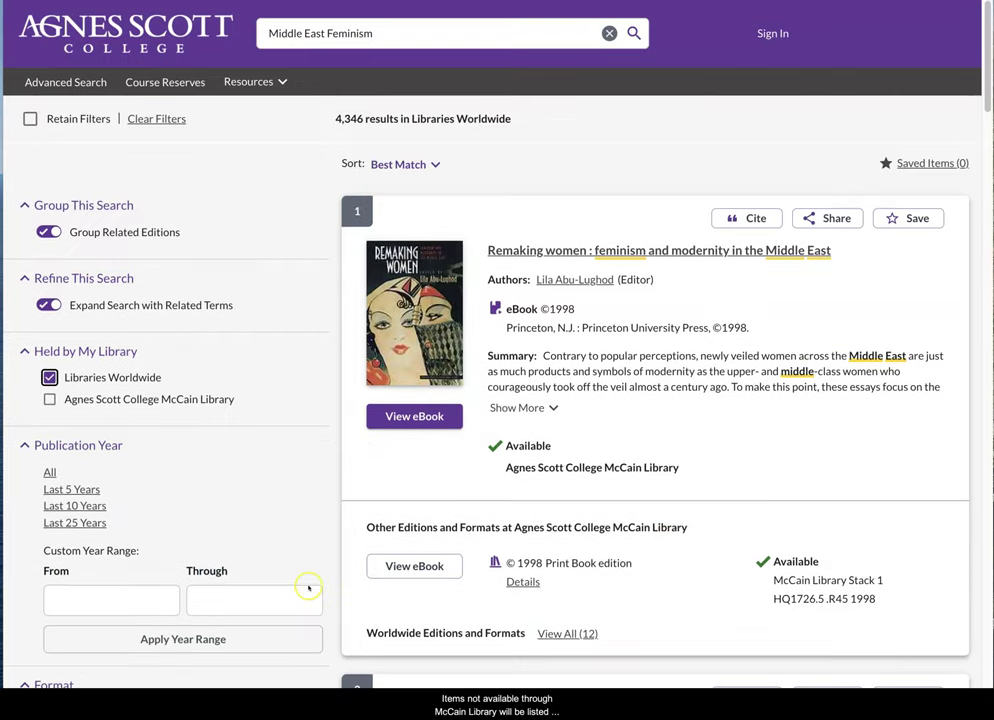
- Browse the Libraries Worldwide results for items held only at other libraries
scroll(310, 588, down, 3)
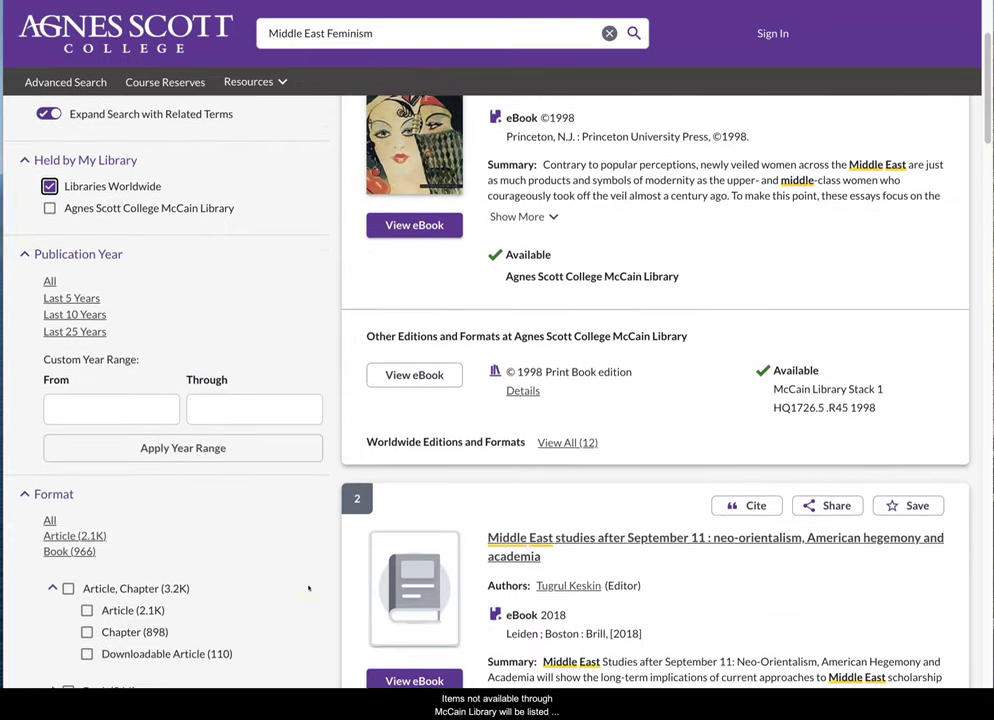
scroll(310, 588, down, 5)
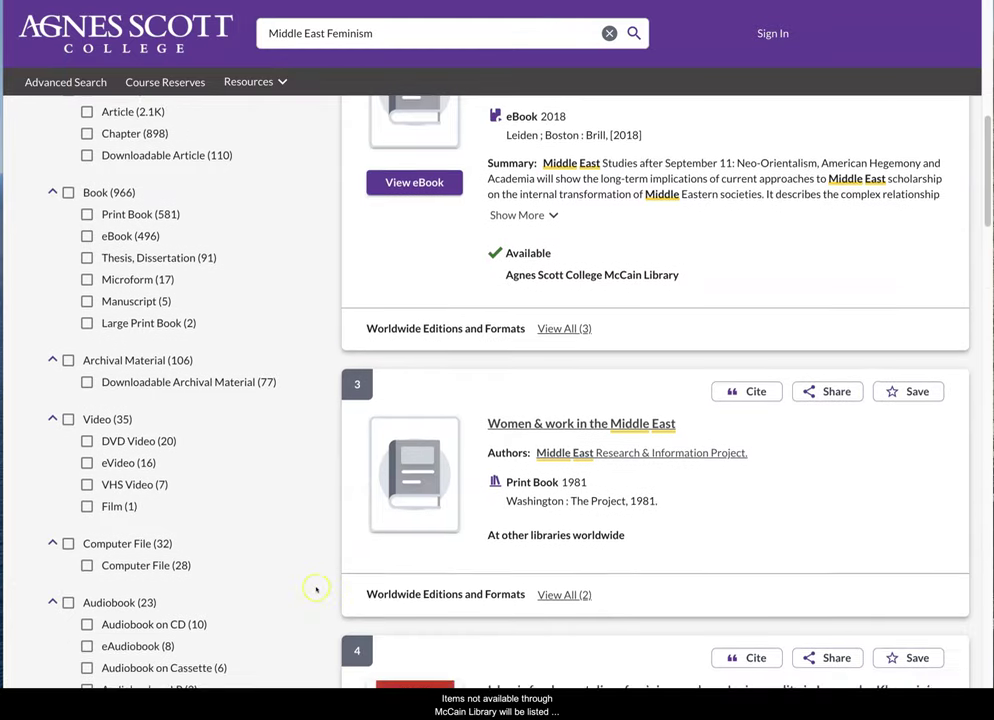
scroll(316, 589, down, 1)
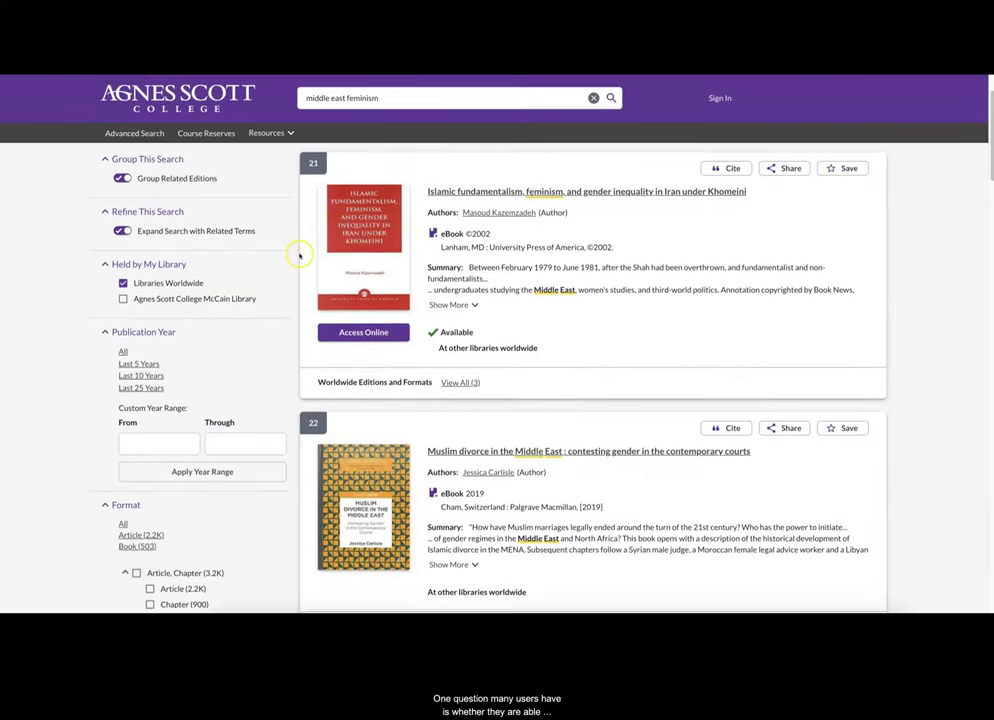
- Examine the eBook format and availability lines of "The modern Middle East : a social and cultural history" in the worldwide results
scroll(300, 257, down, 1)
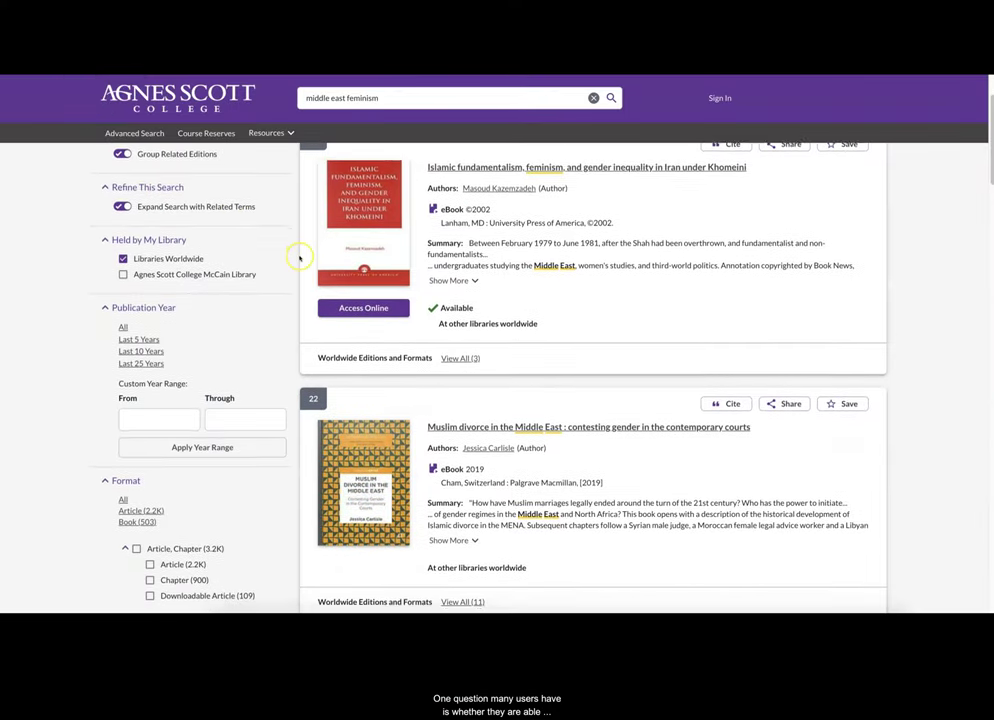
scroll(298, 258, down, 5)
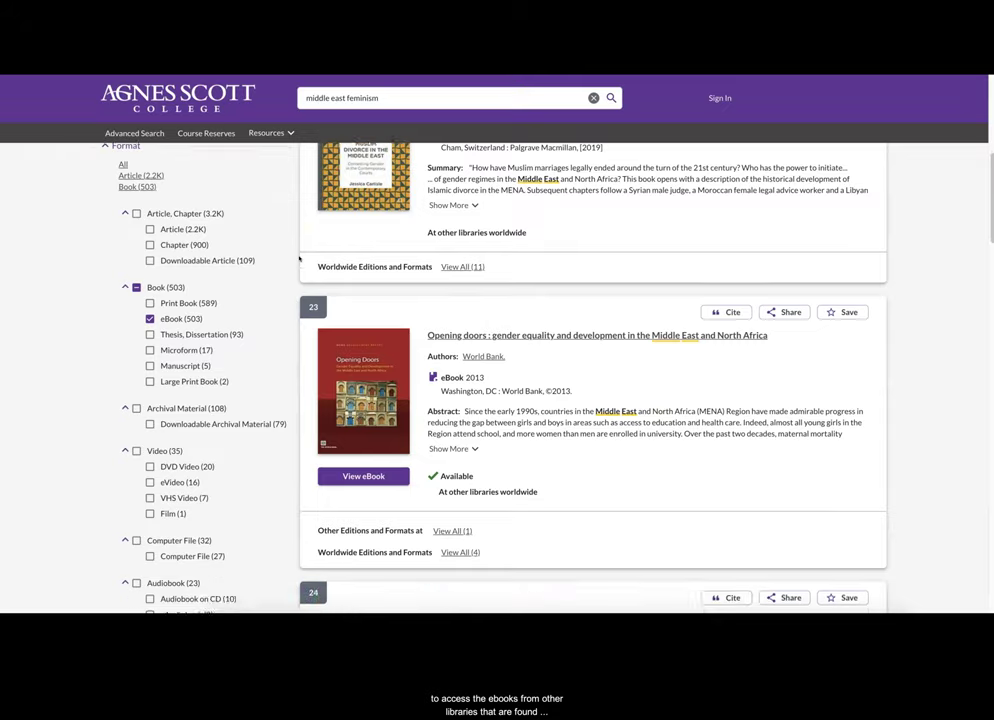
scroll(299, 259, down, 5)
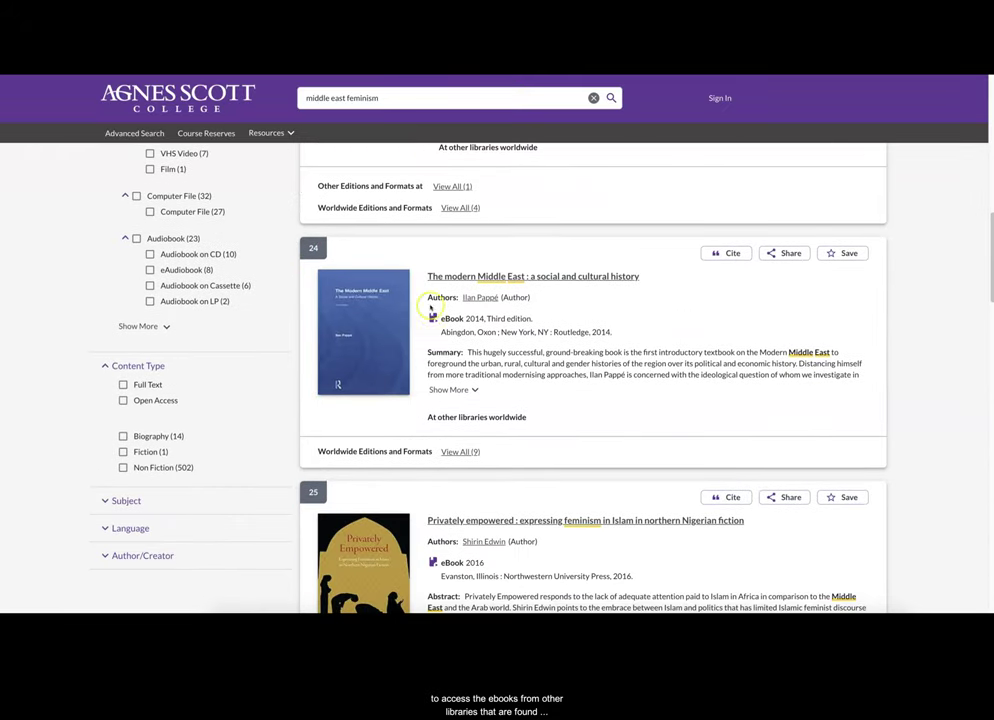
drag(438, 317, 535, 320)
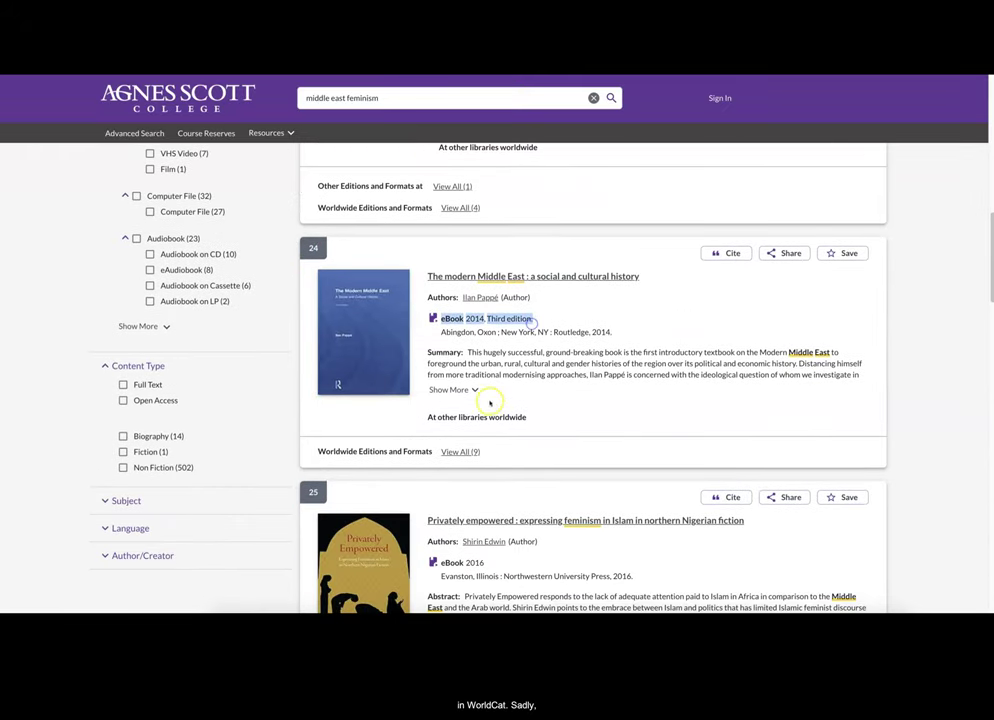
drag(433, 417, 533, 420)
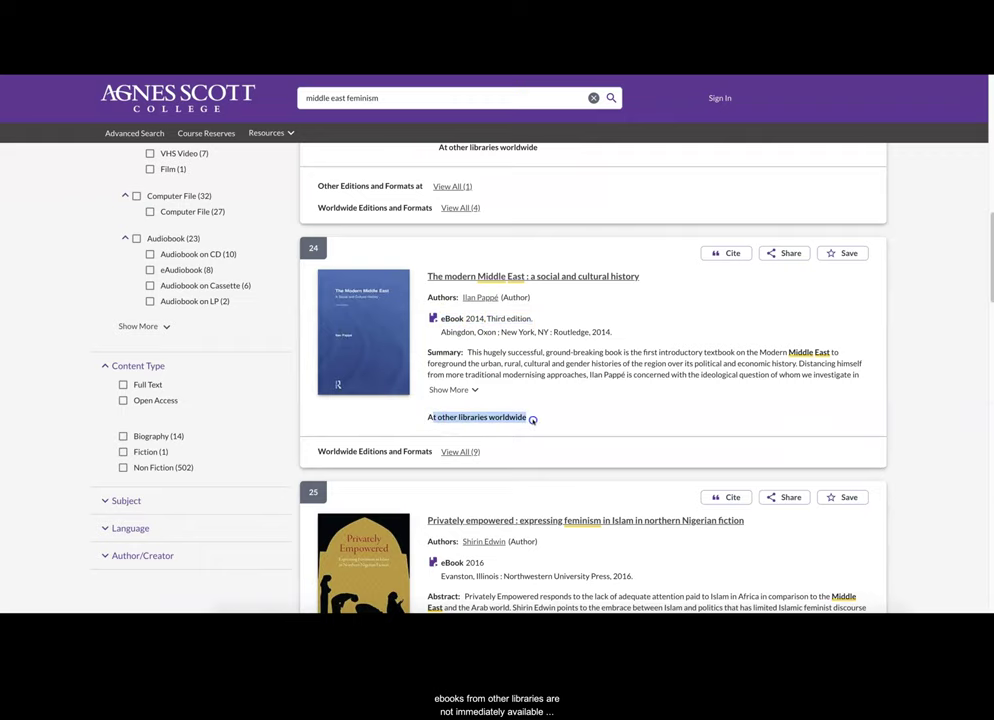
scroll(498, 307, down, 1)
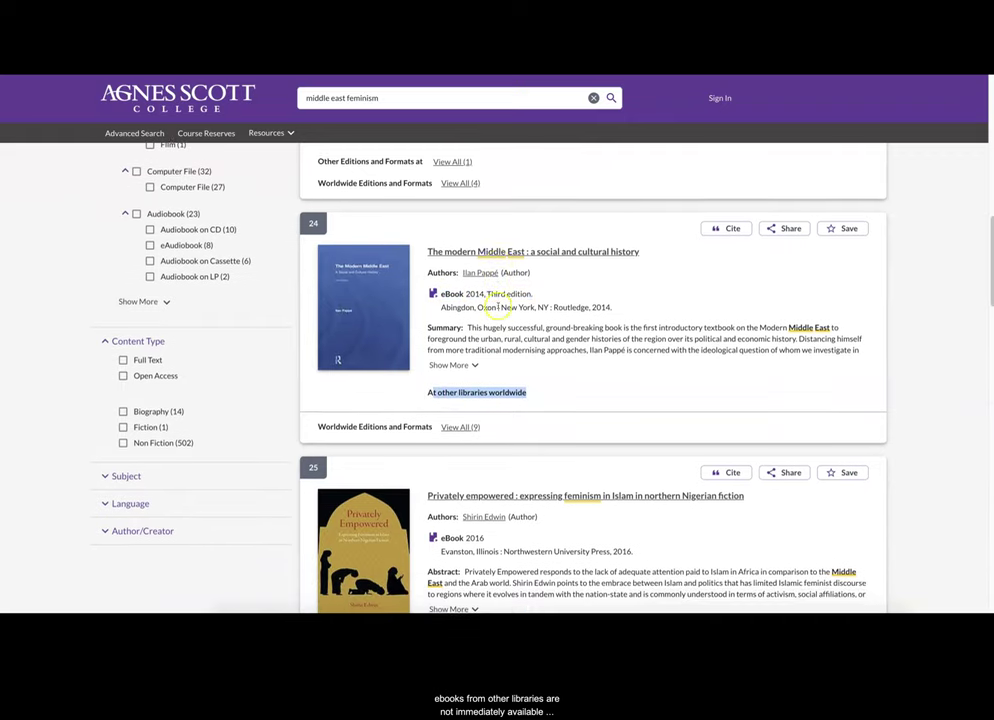
- Open "The modern Middle East" and enter the loan request note "I need chapter 6 "Histories of Middle Eastern Women" please."
click(499, 247)
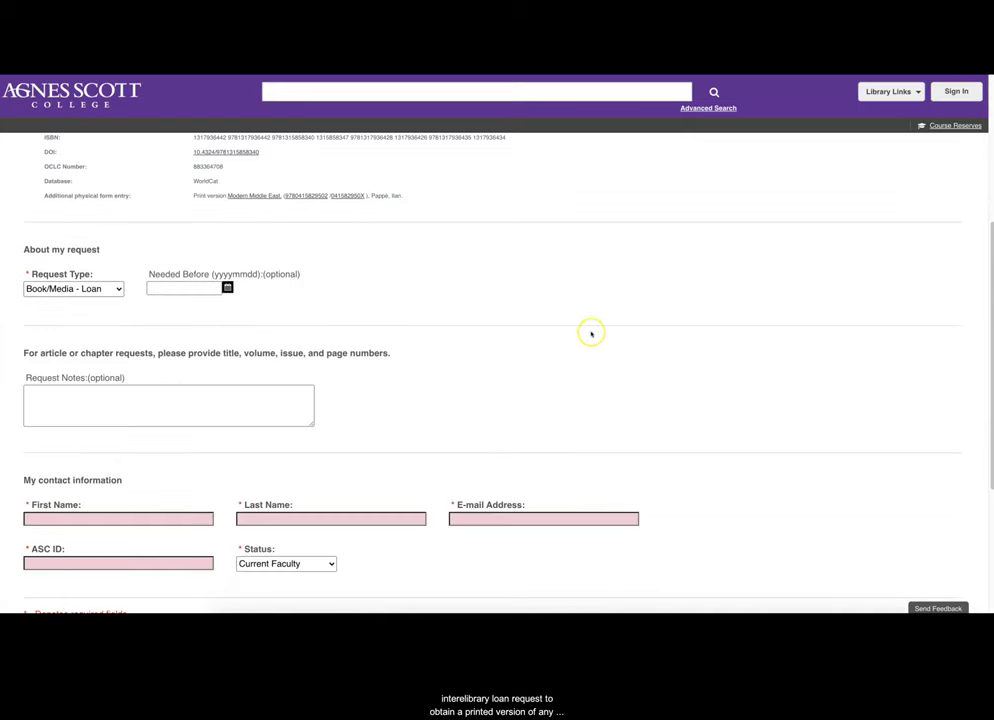
click(73, 400)
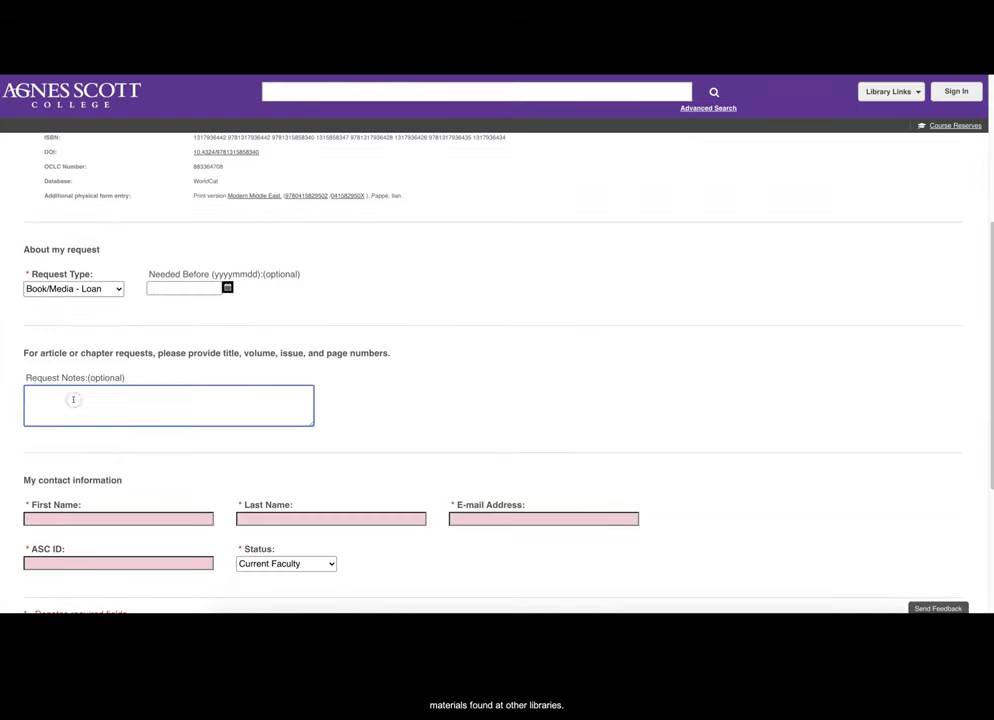
text(I need chapter 6 "Histories of Middle Eastern Women" please.)
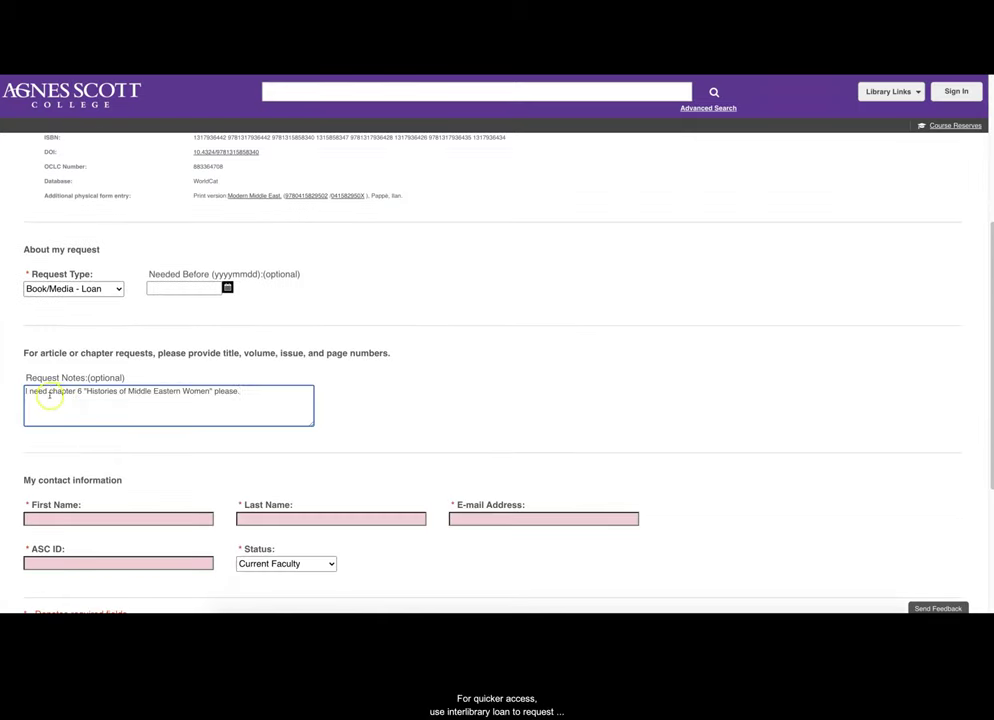
drag(25, 391, 242, 393)
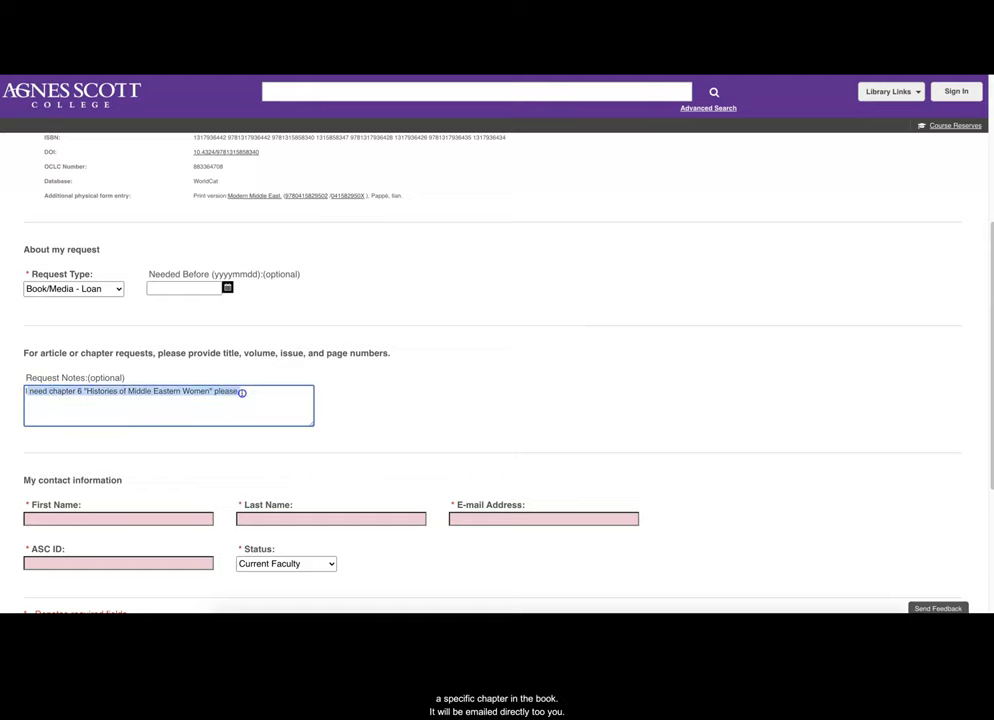
scroll(277, 402, down, 1)
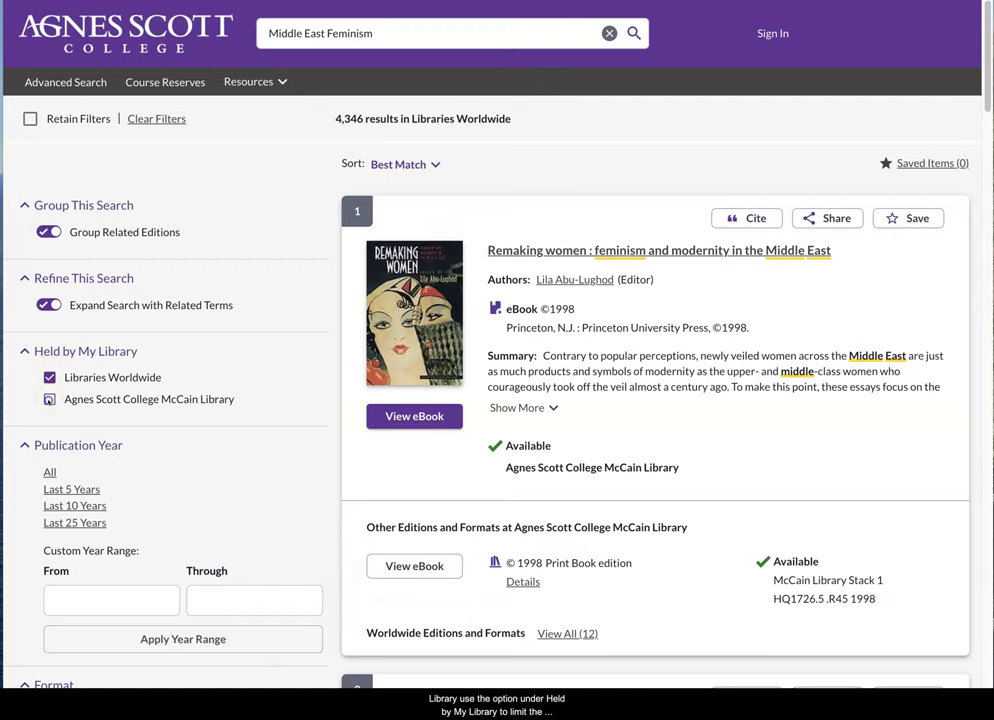
- Limit the Middle East Feminism results to items held by Agnes Scott College McCain Library
click(49, 399)
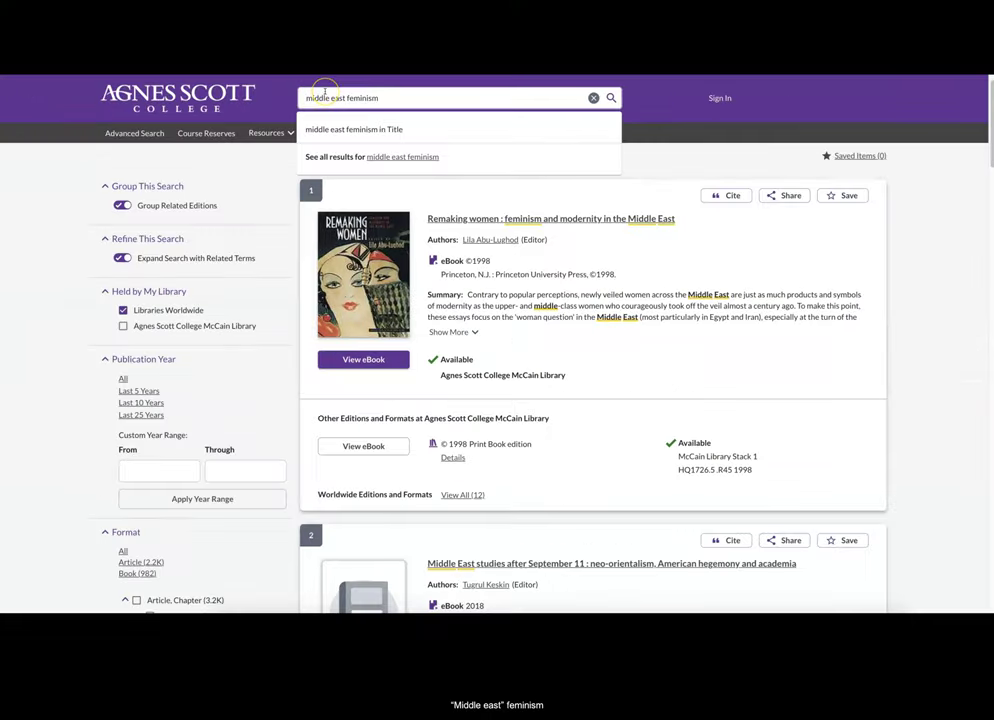
- Enclose the words middle east in quotation marks and run the search for "middle east" feminism
key(Right)
key(Right)
key(Right)
key(Right)
key(Right)
key(Right)
key(Right)
key(Right)
key(Right)
key(Right)
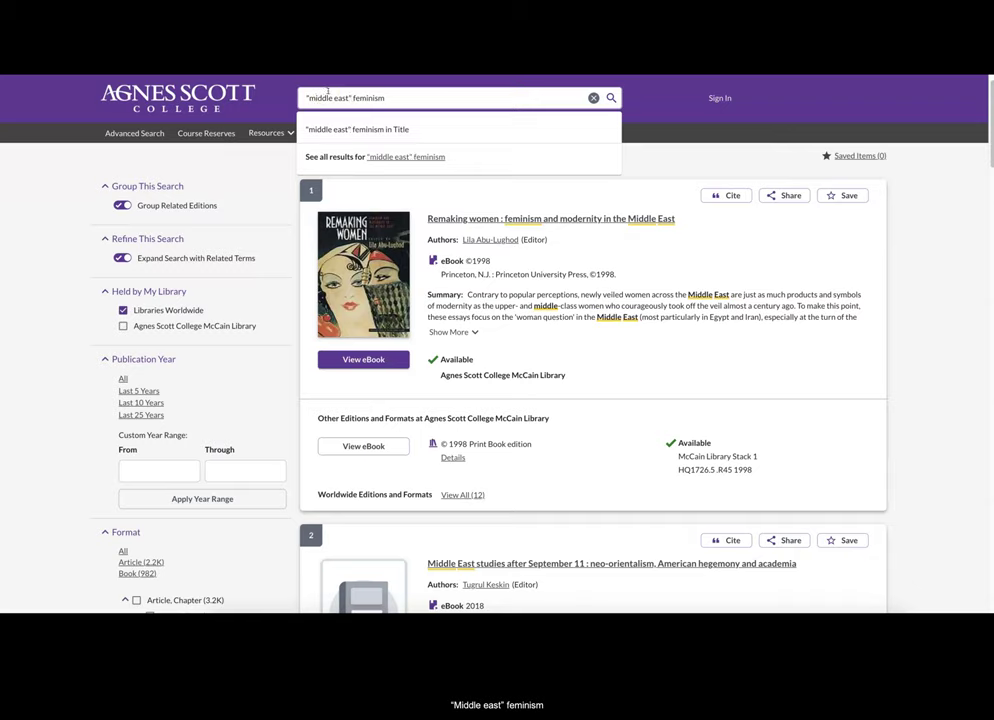
text(")
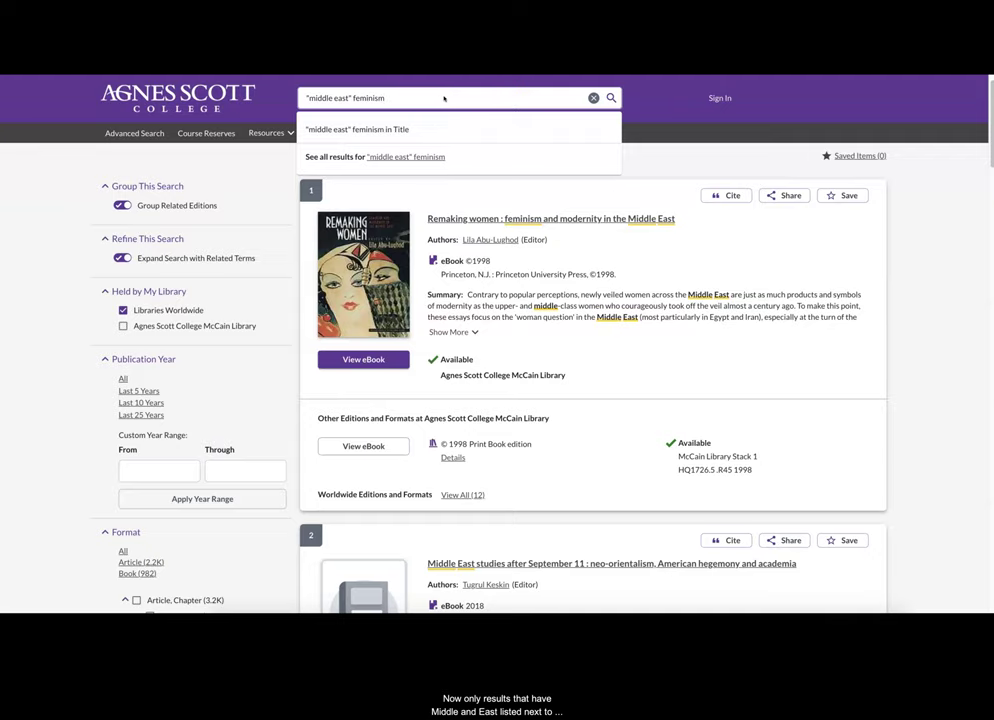
click(611, 98)
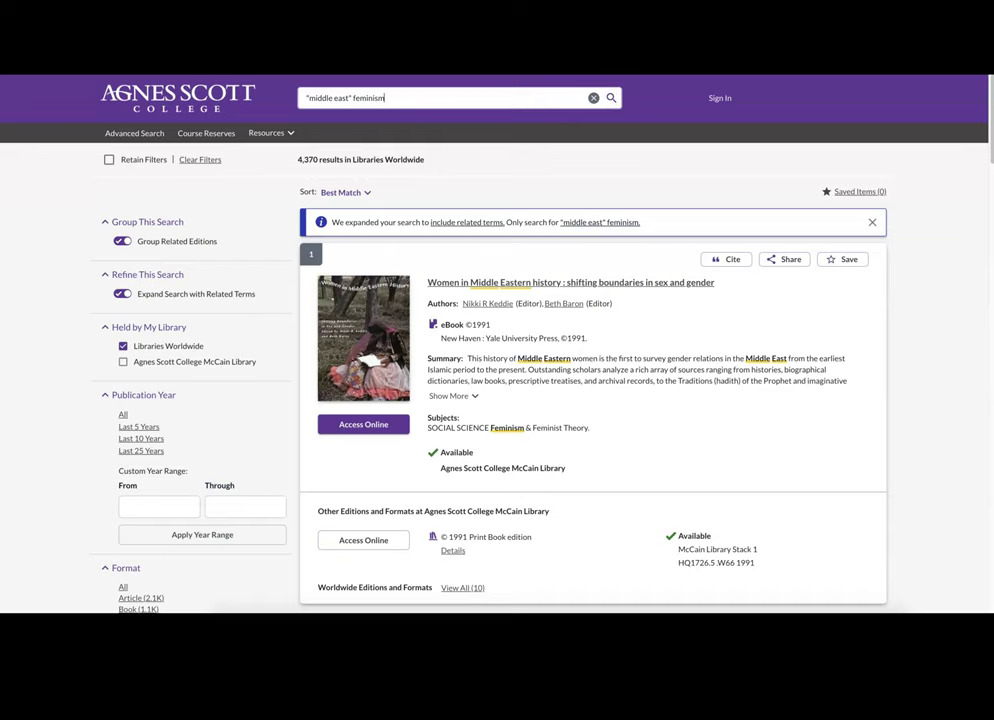
- Add the keyword media to the query and run the search for "middle east" feminism media
click(431, 101)
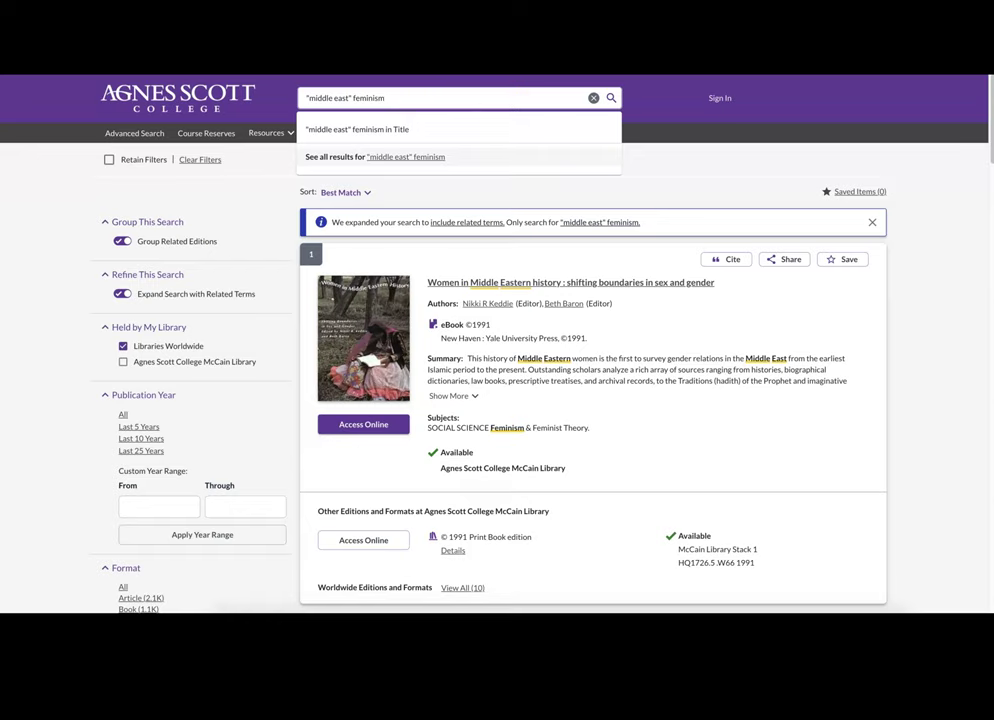
key(Escape)
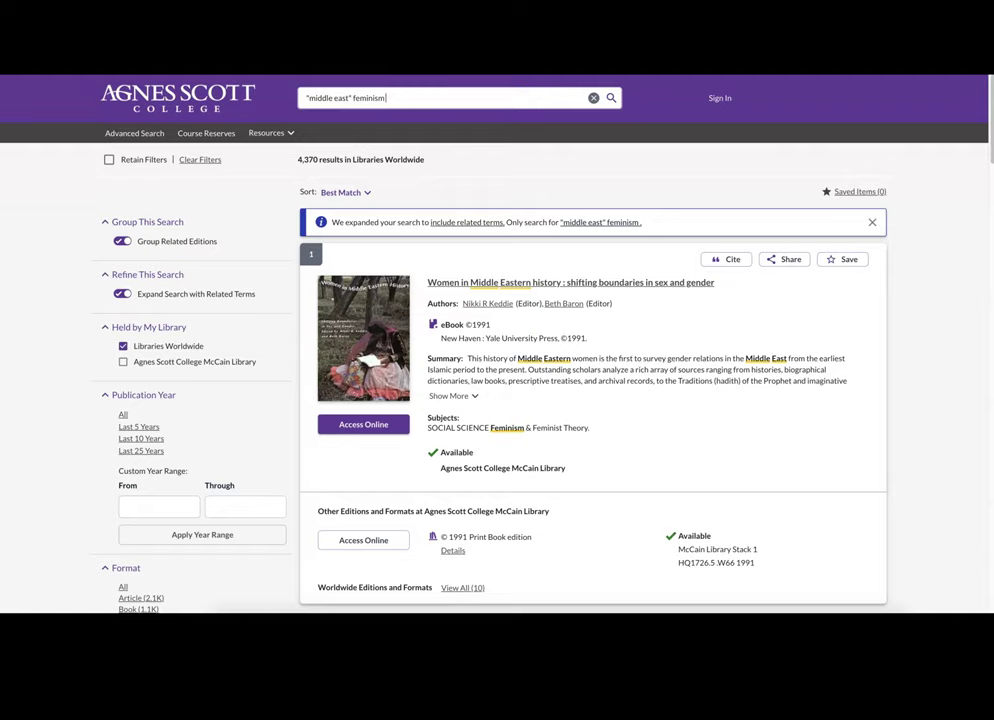
click(421, 100)
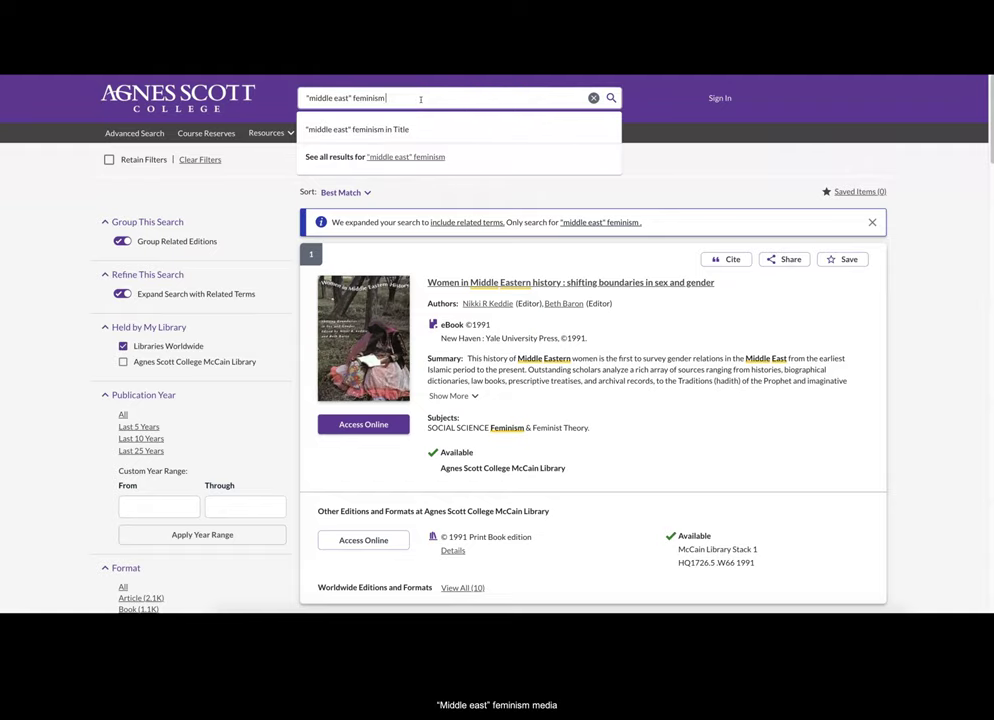
text(media)
key(Return)
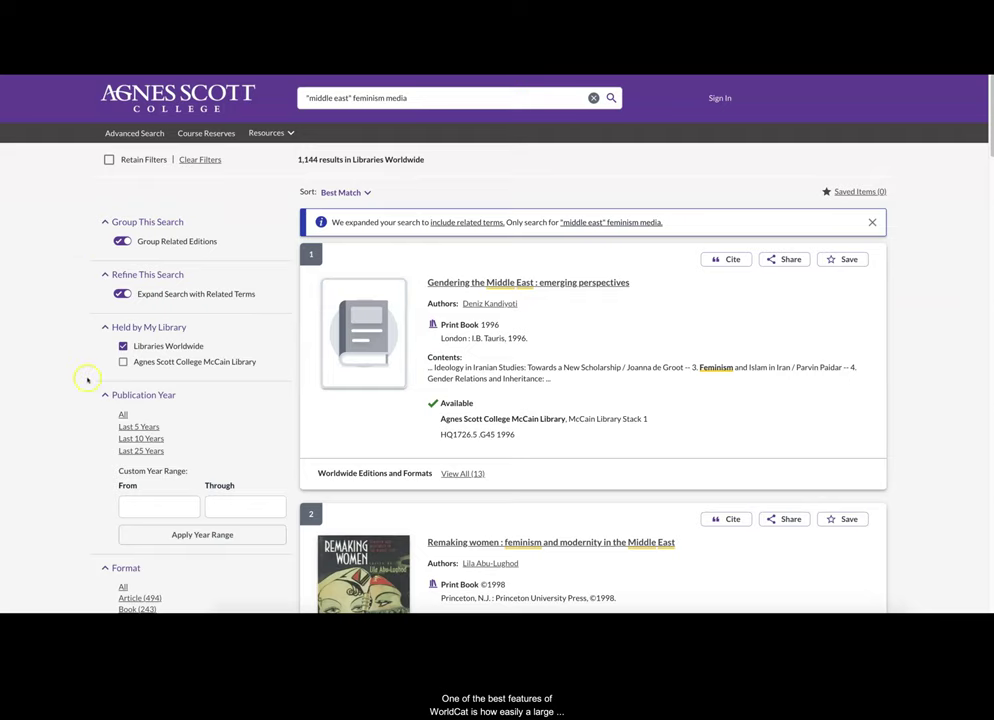
- Review the available result filters, including publication year, format, content type, subject, language and author
scroll(104, 495, down, 2)
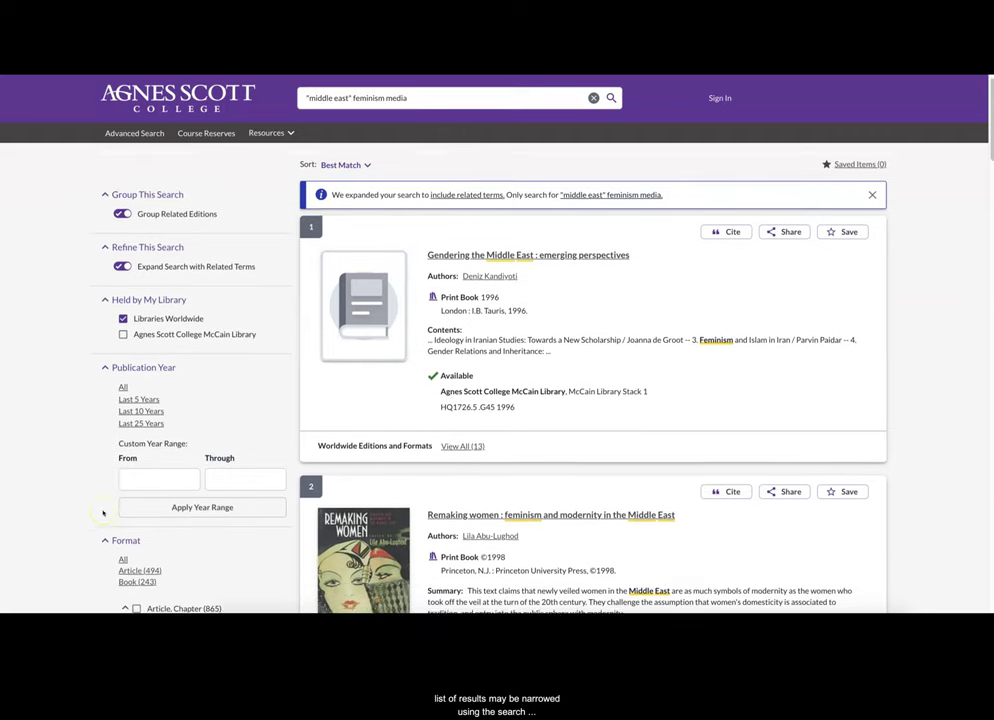
scroll(104, 512, down, 2)
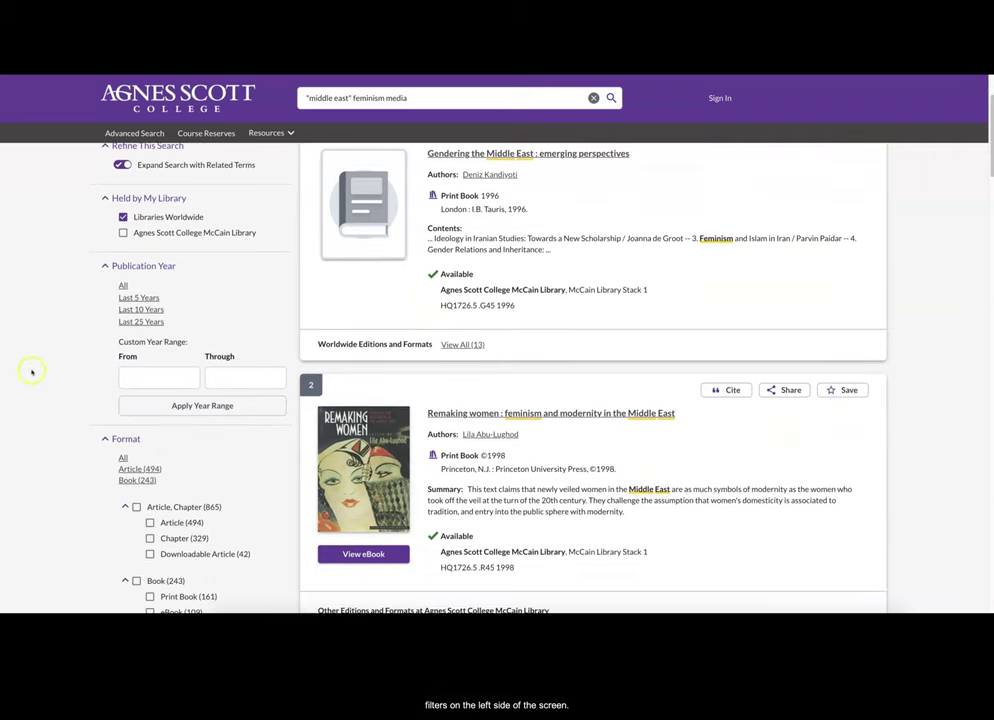
scroll(151, 456, down, 1)
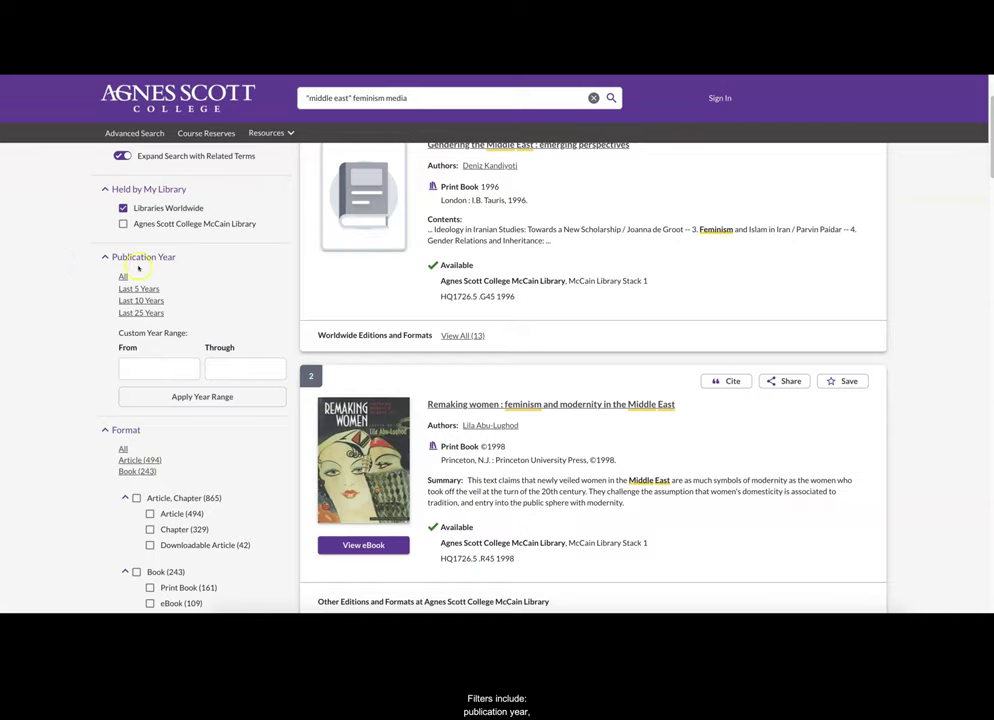
scroll(162, 271, down, 5)
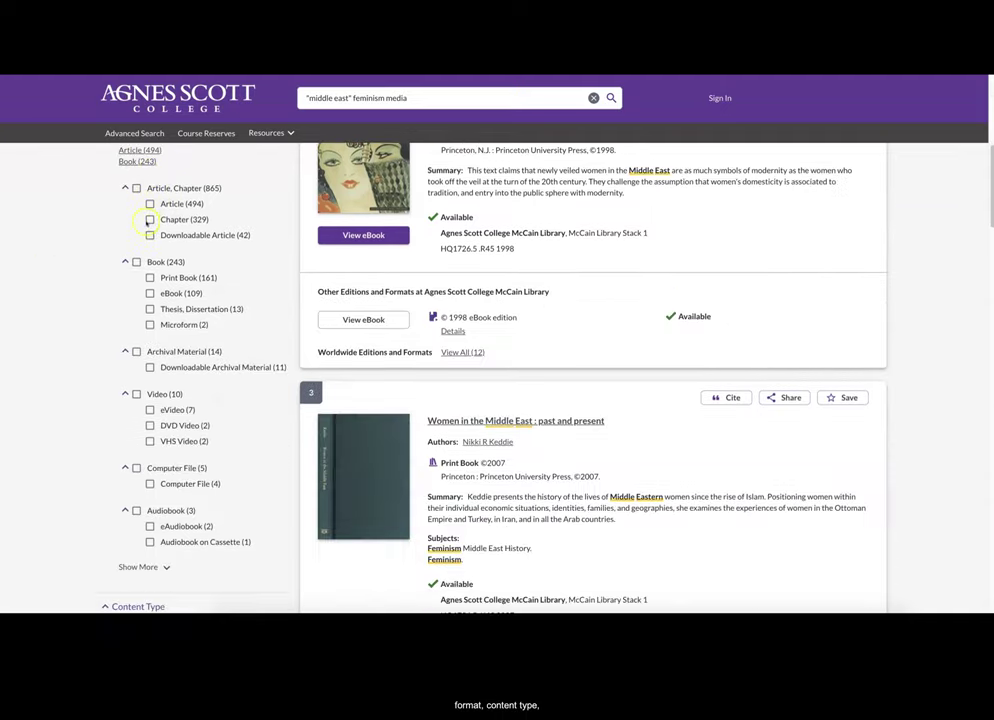
scroll(129, 311, down, 3)
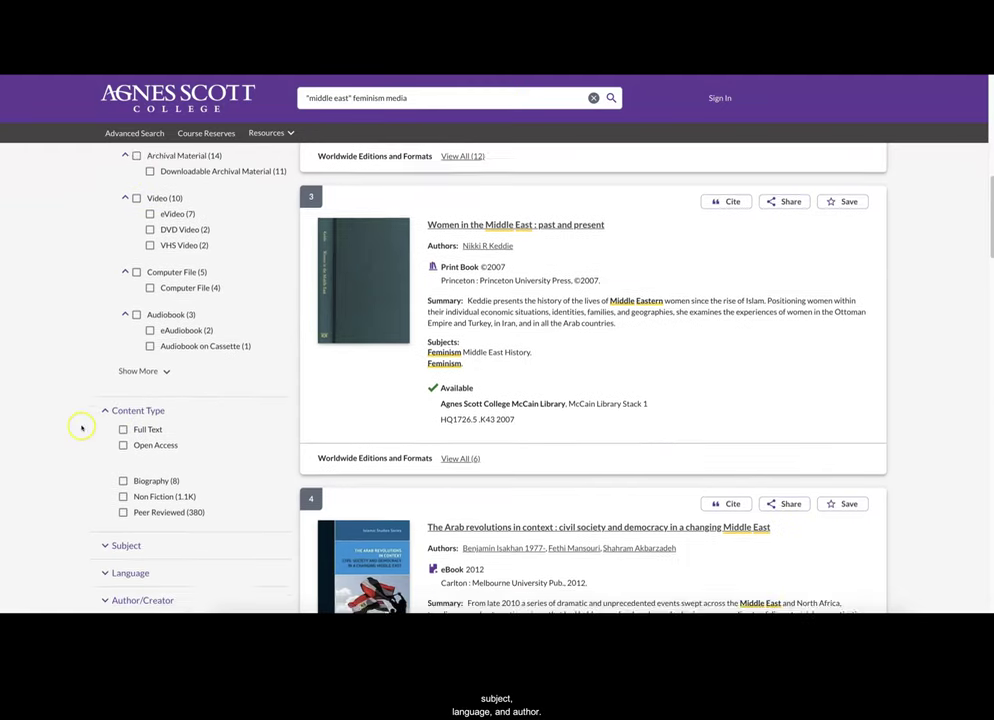
- Limit the "middle east" feminism media results to items published in the last 5 years
scroll(82, 428, down, 3)
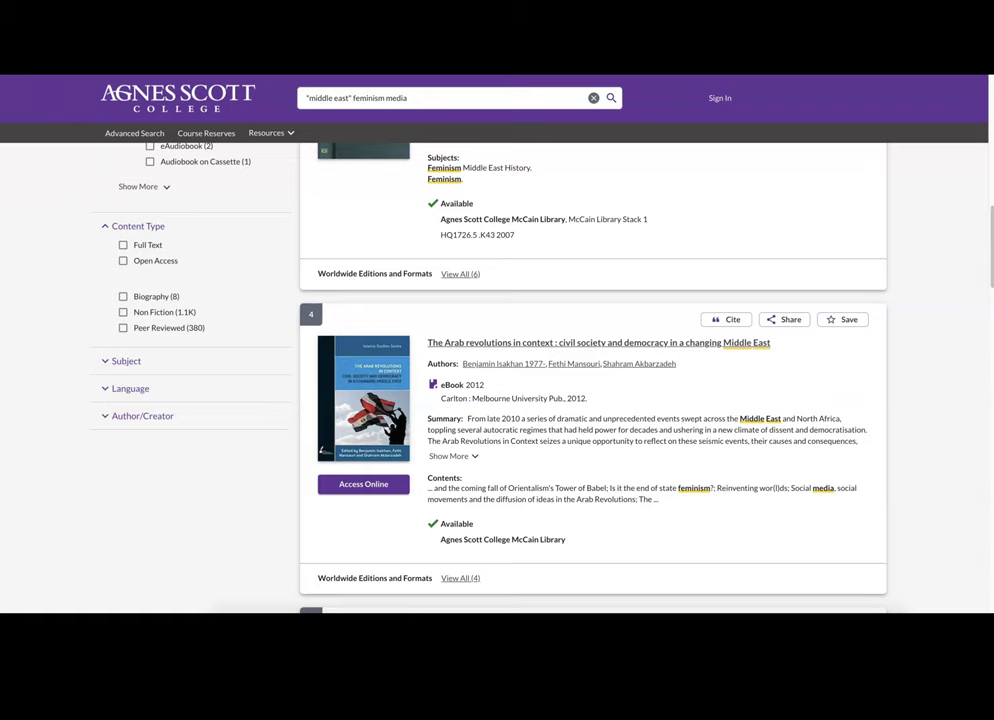
scroll(226, 276, up, 15)
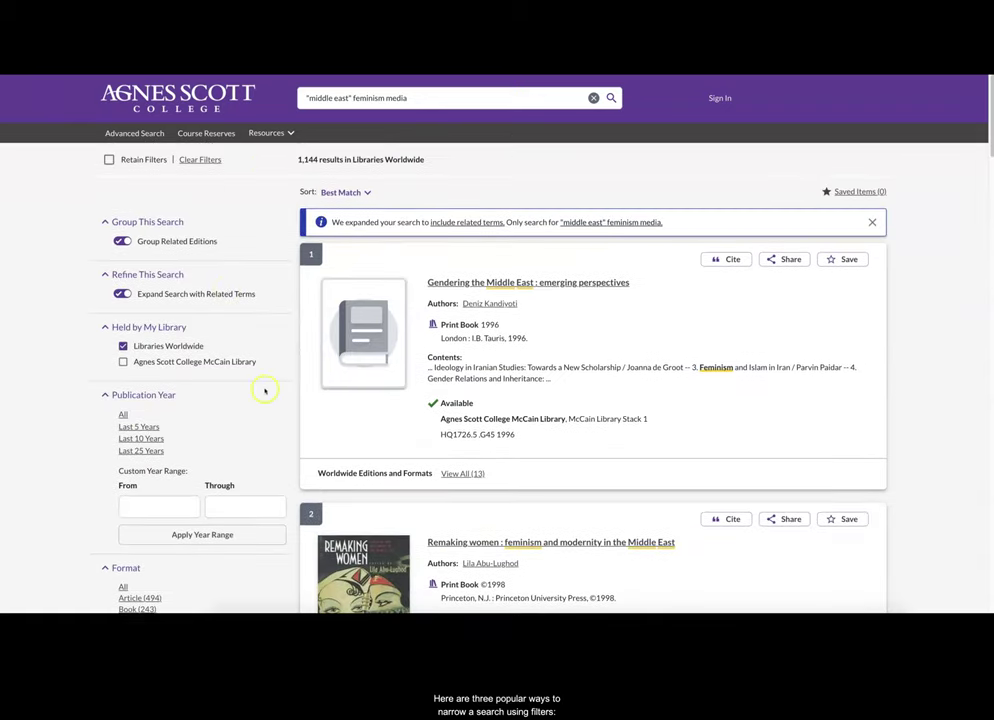
scroll(237, 399, down, 1)
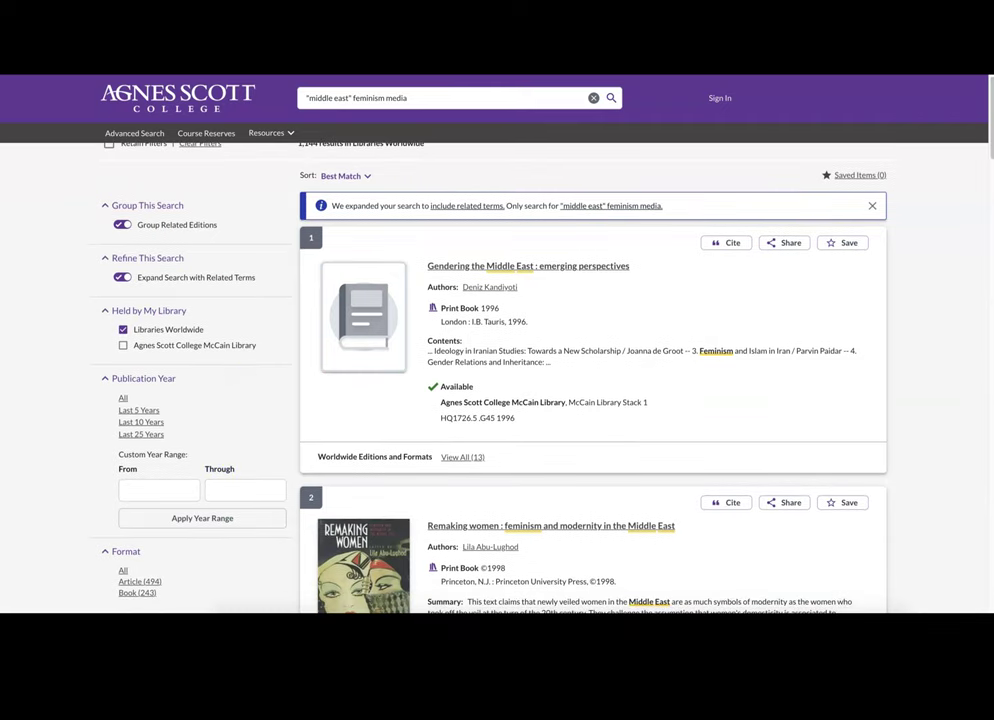
scroll(195, 308, down, 4)
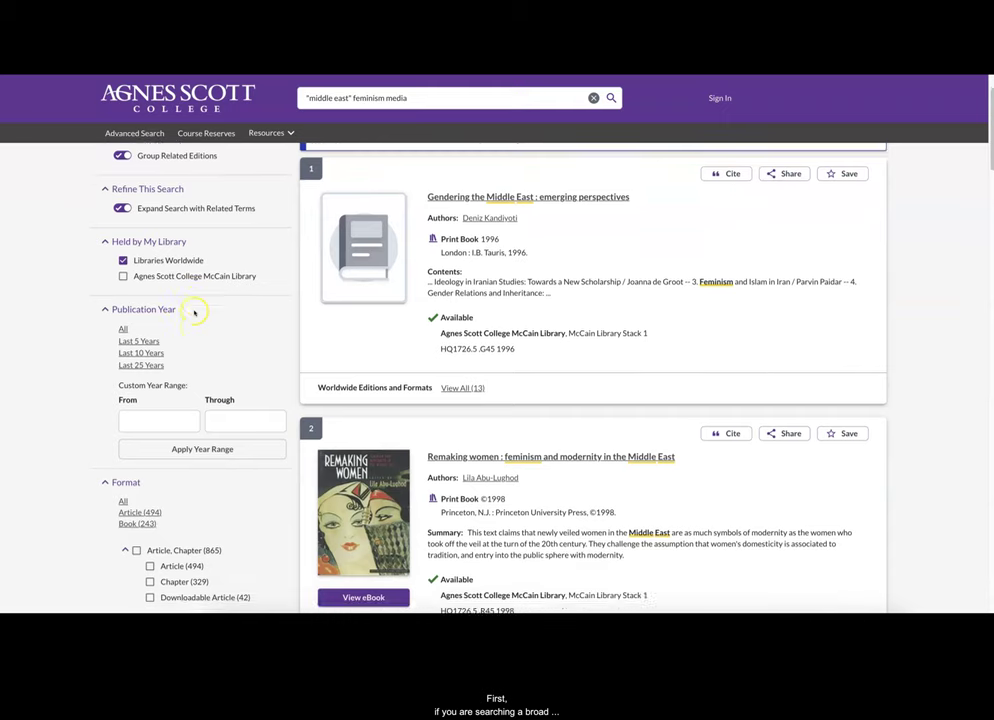
scroll(135, 288, down, 3)
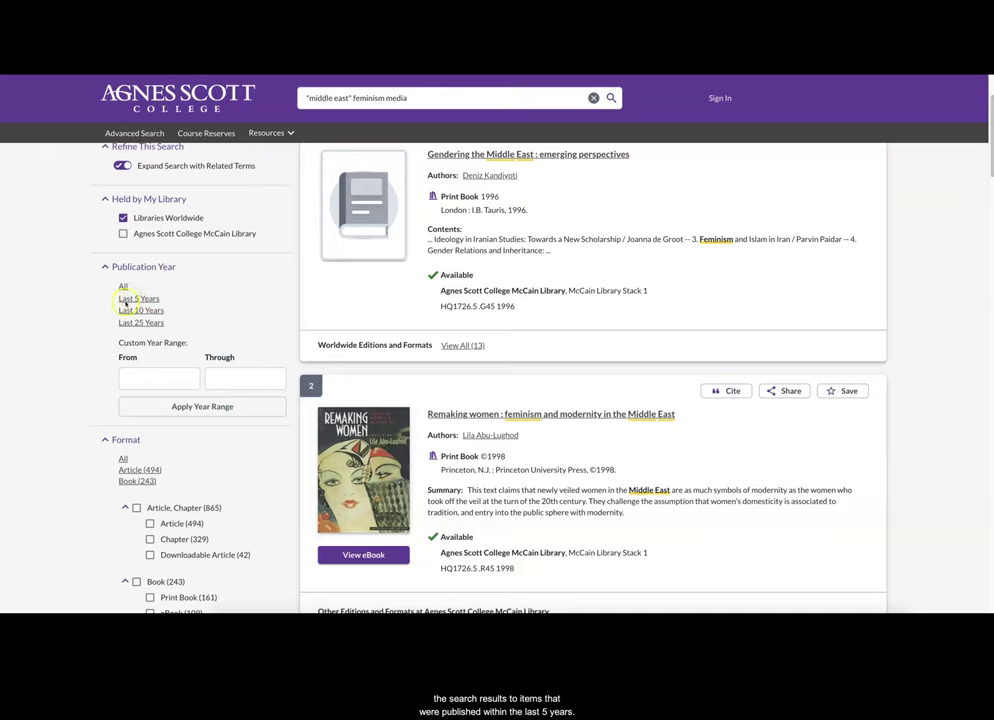
click(140, 299)
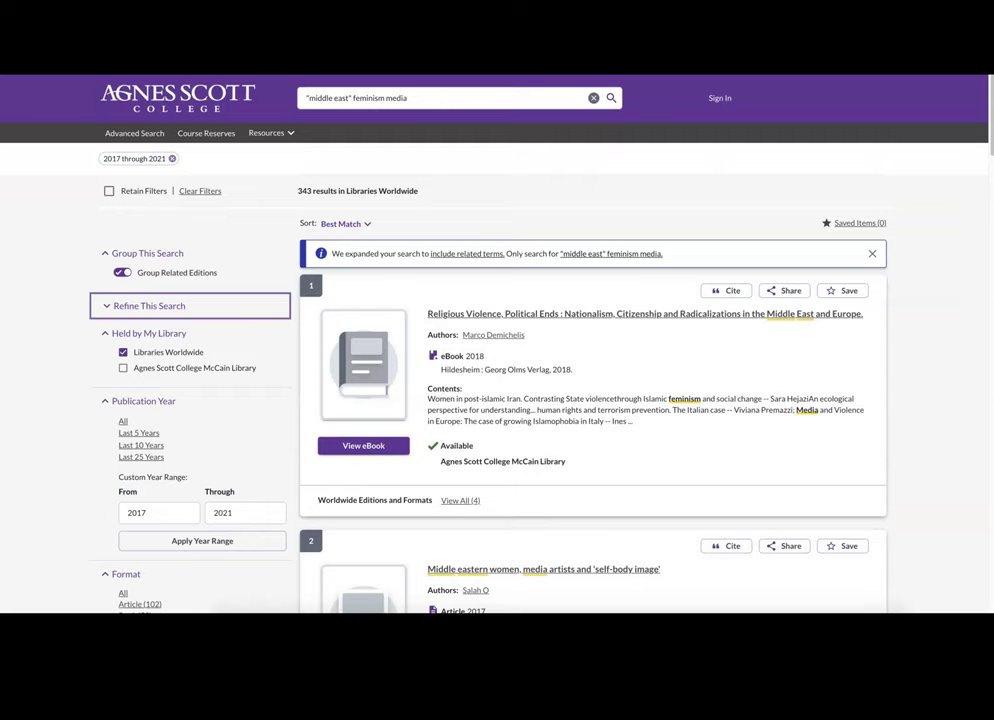
- Narrow the results to the eBook format and review the availability of the listed eBooks
scroll(181, 446, down, 5)
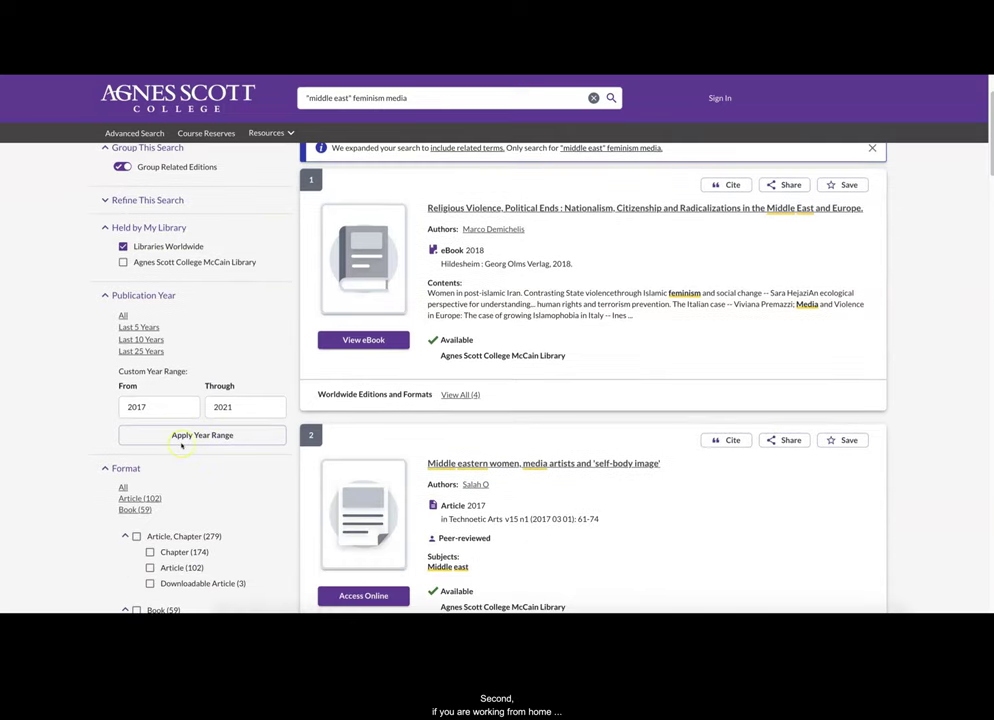
scroll(181, 446, down, 3)
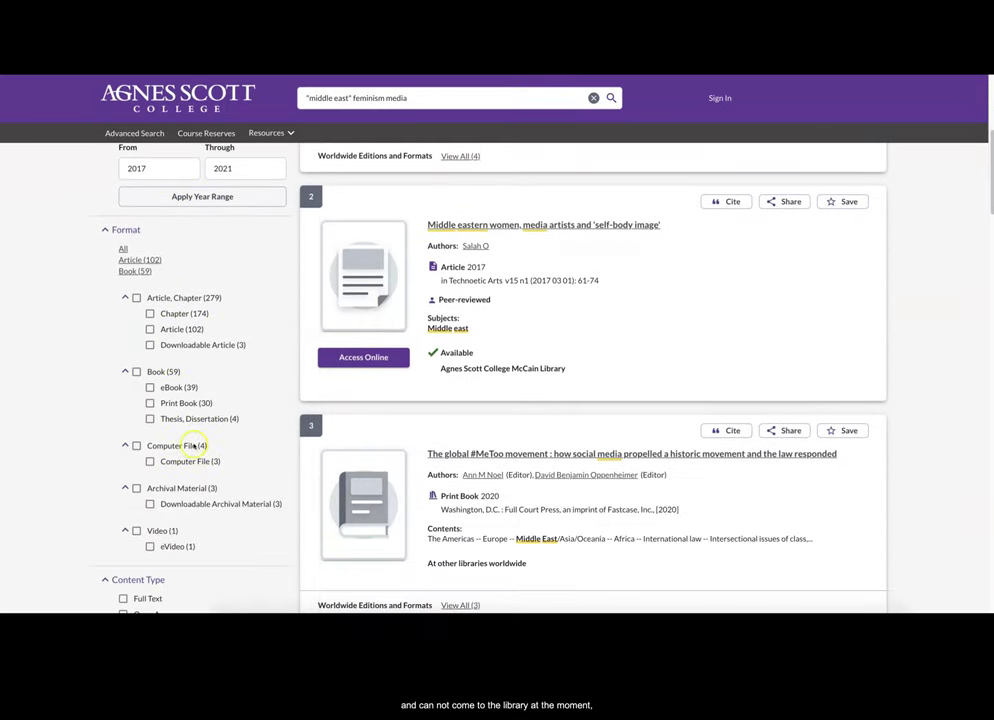
scroll(194, 446, down, 2)
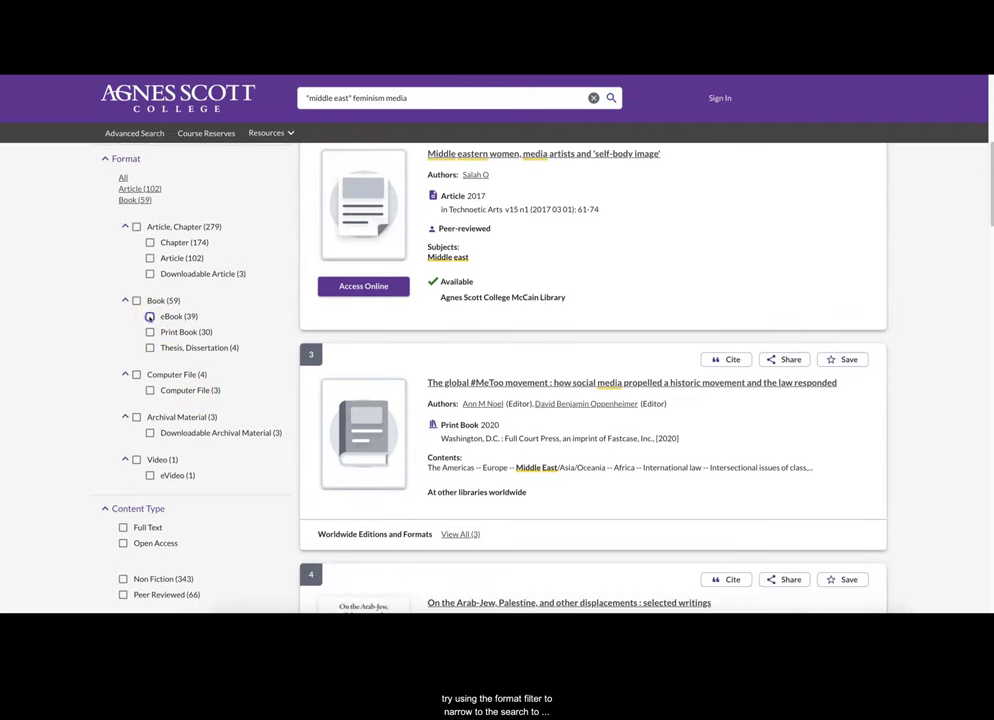
click(149, 316)
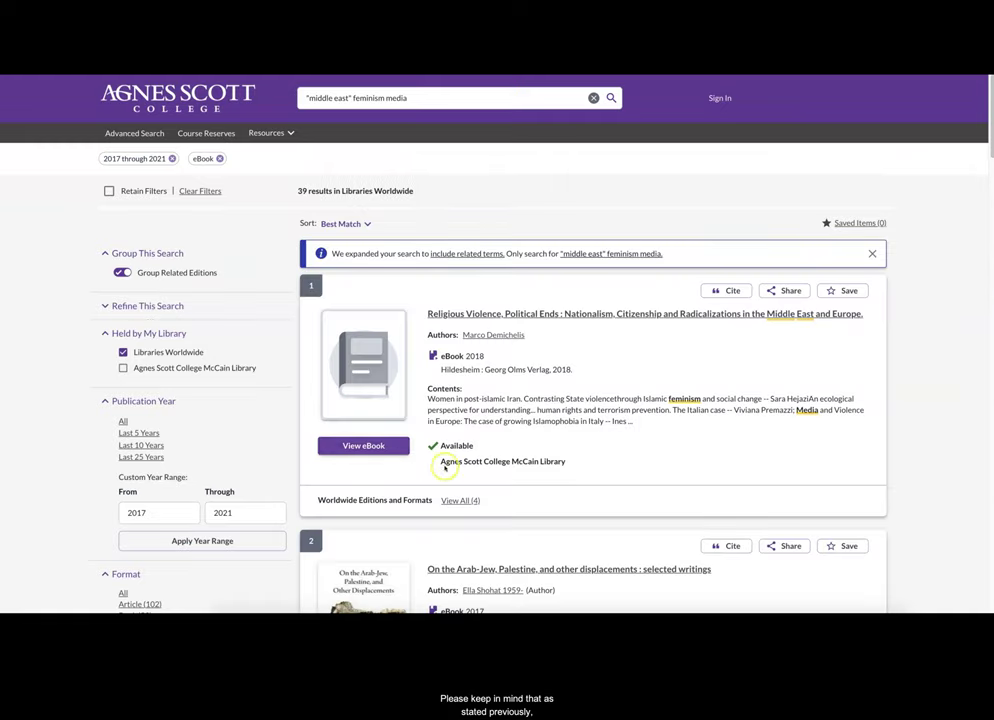
scroll(445, 460, down, 5)
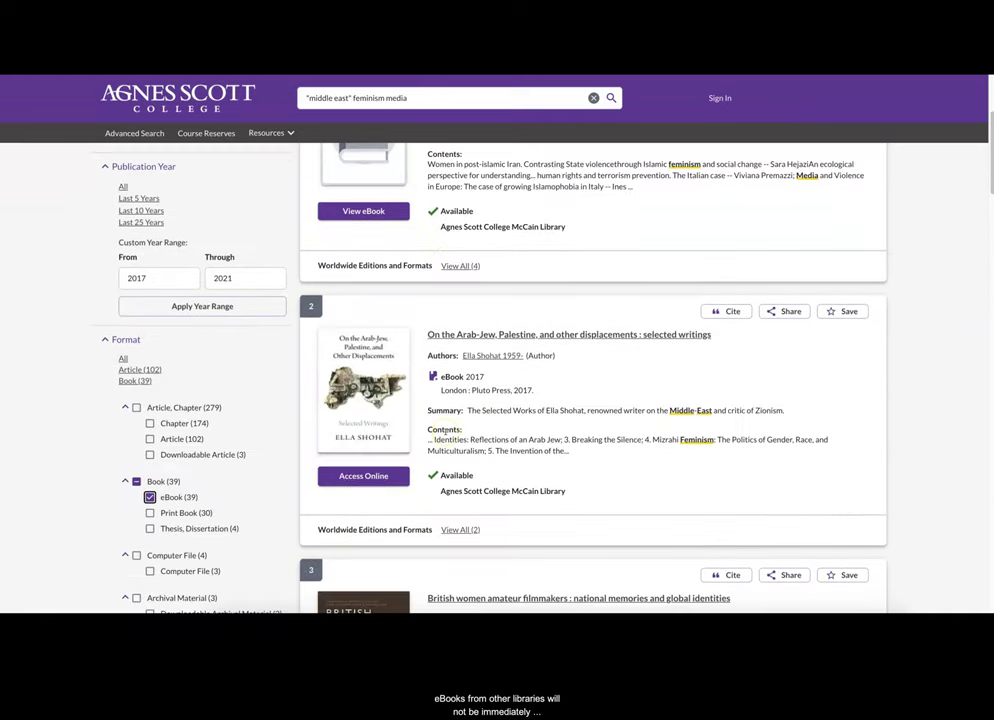
scroll(445, 430, down, 6)
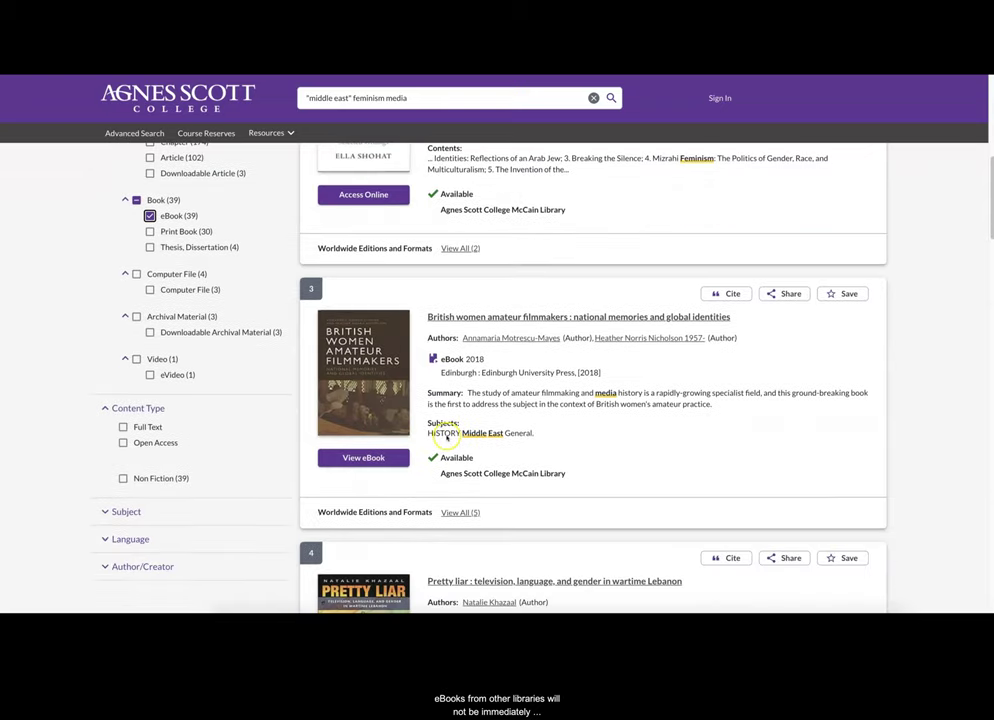
scroll(446, 436, down, 8)
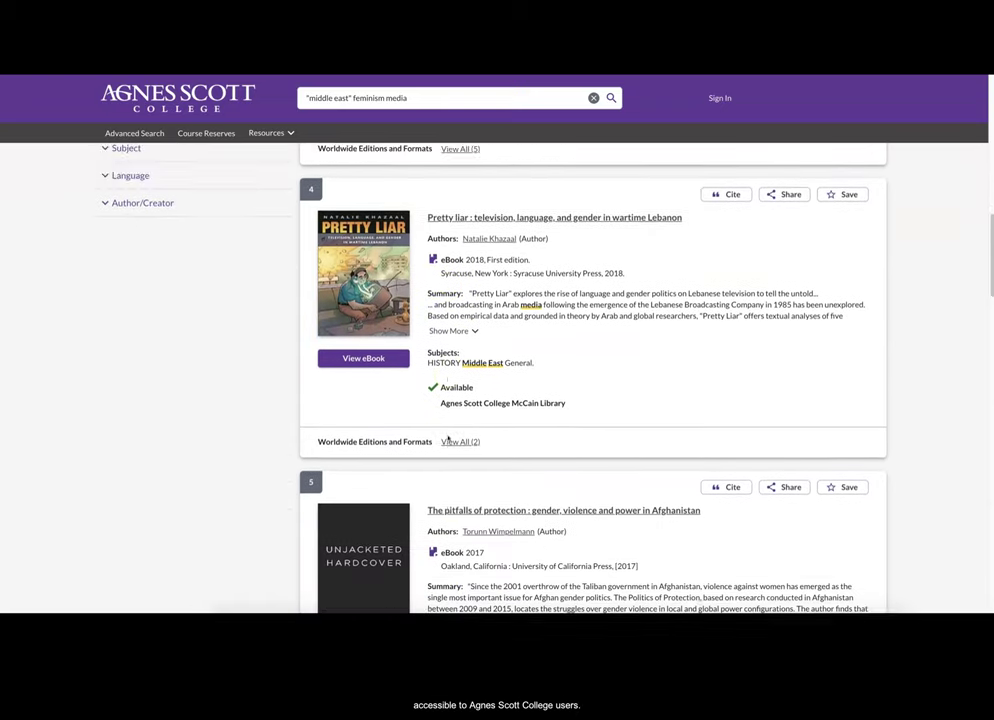
scroll(447, 437, down, 4)
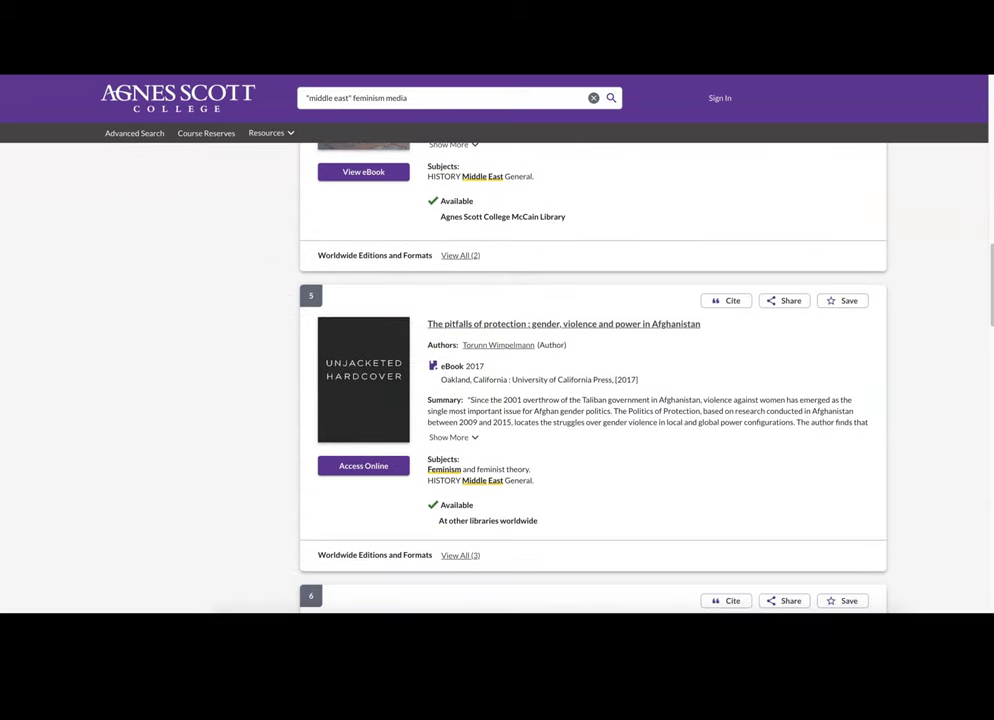
- Remove the keywords feminism media from the query and run the search for "middle east" alone
drag(408, 100, 353, 98)
key(BackSpace)
key(BackSpace)
key(Return)
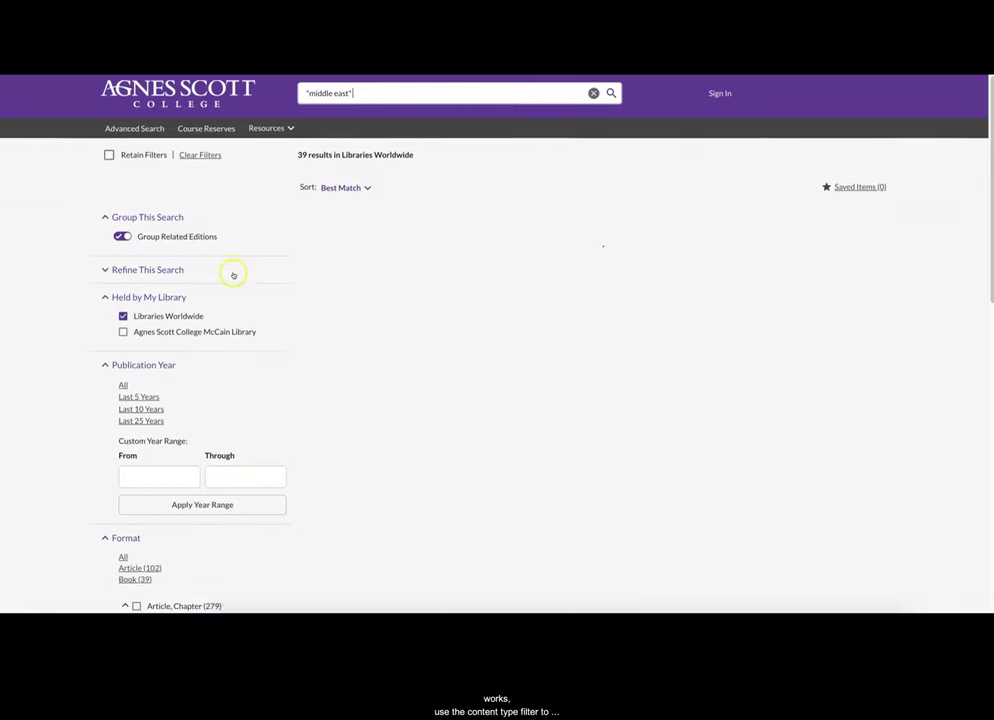
- Limit the "middle east" results to works of fiction by content type
scroll(231, 280, down, 5)
scroll(229, 282, down, 7)
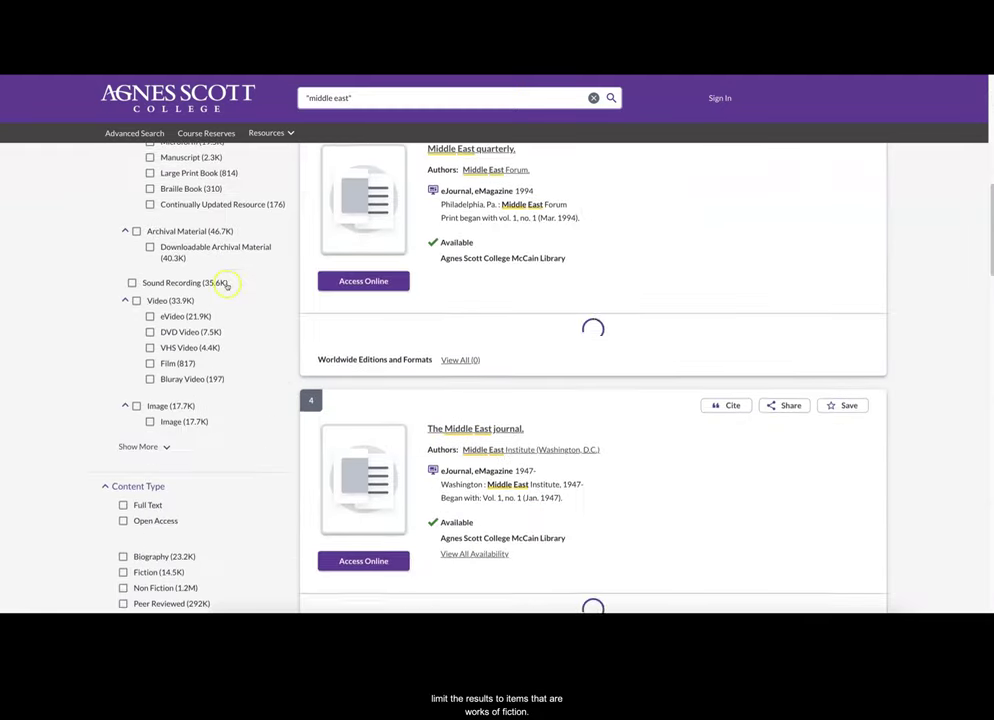